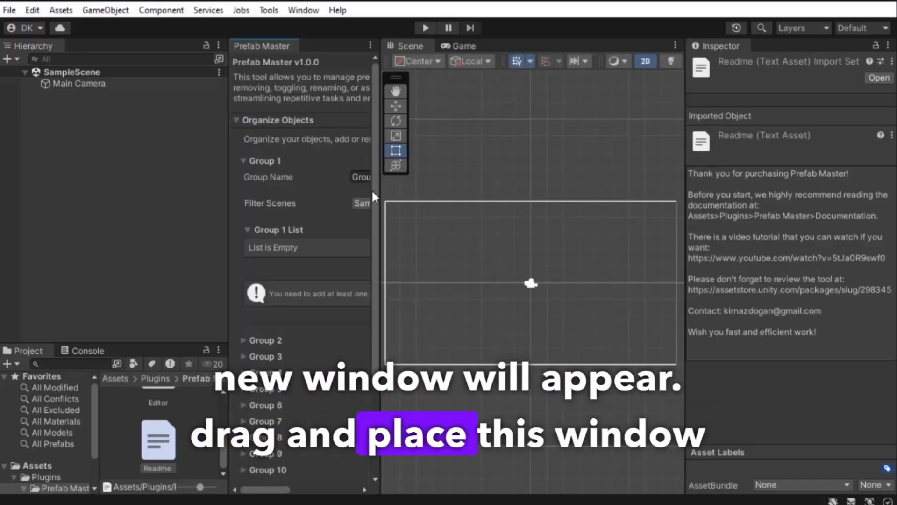
Widen the Prefab Master window on both sides, taking space from the Scene view and the Hierarchy
left_click_drag(385, 194, 615, 209)
left_click_drag(229, 196, 200, 197)
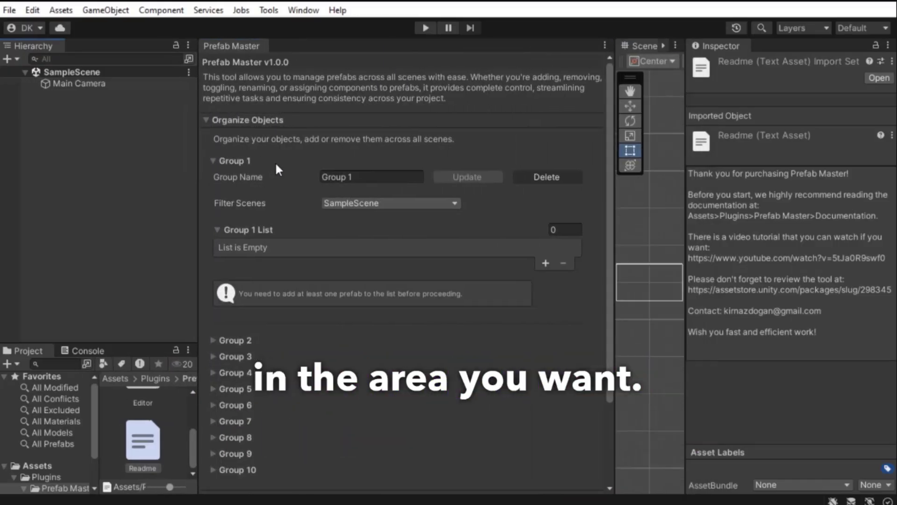
Expand and collapse each Prefab Master section in turn, from Organize Objects to Delete Object, to examine its options
left_click(280, 120)
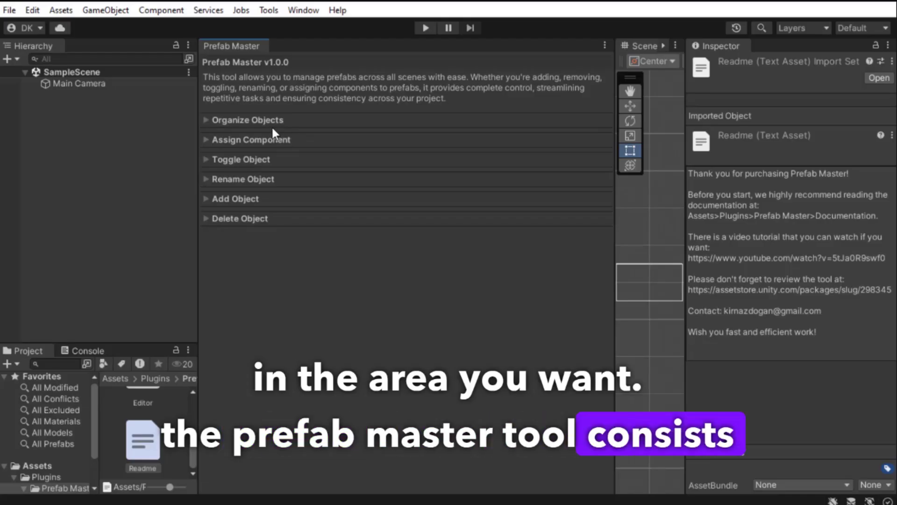
left_click(272, 119)
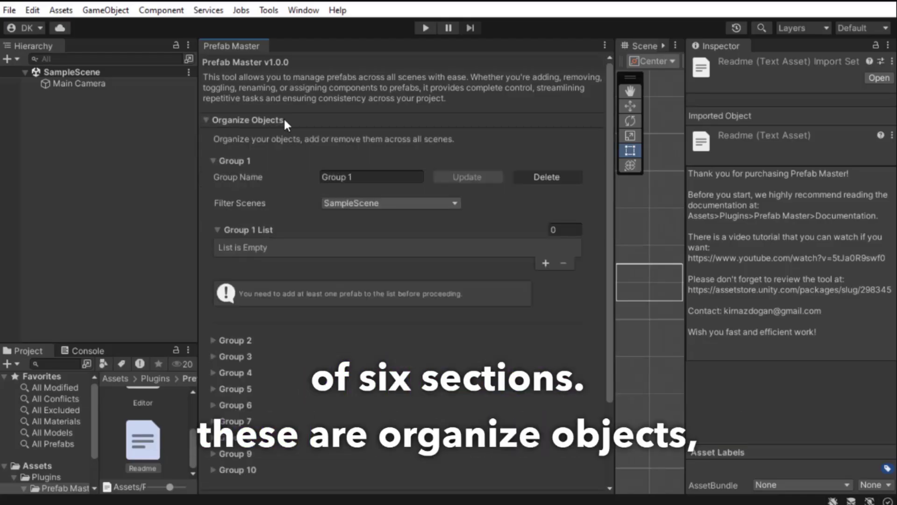
left_click(284, 120)
left_click(284, 141)
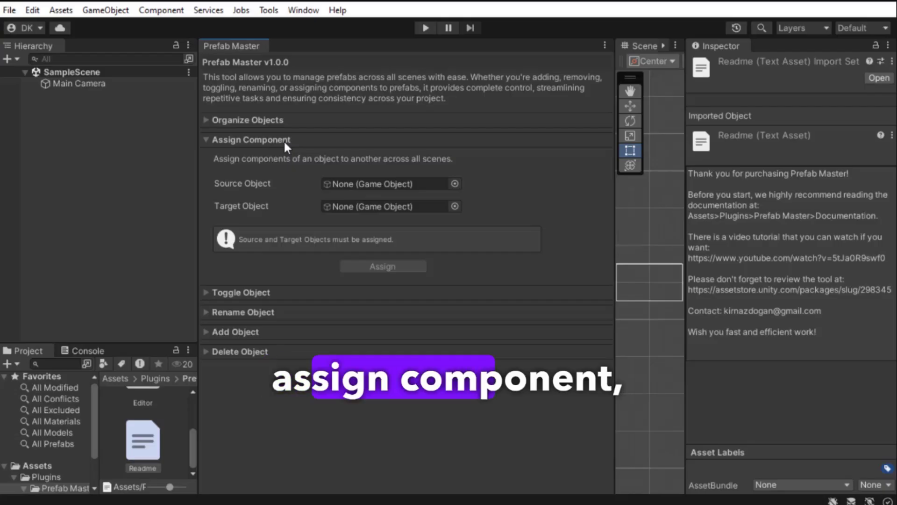
left_click(286, 140)
left_click(279, 158)
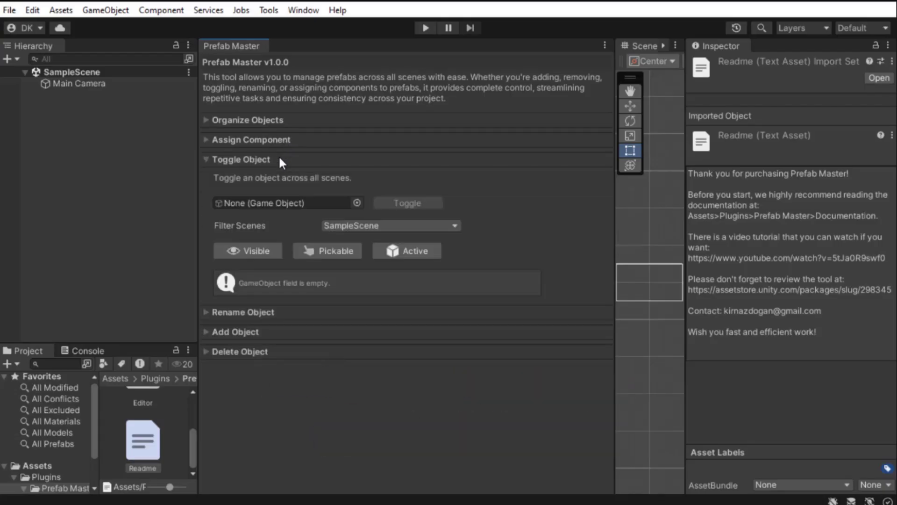
left_click(279, 159)
left_click(284, 179)
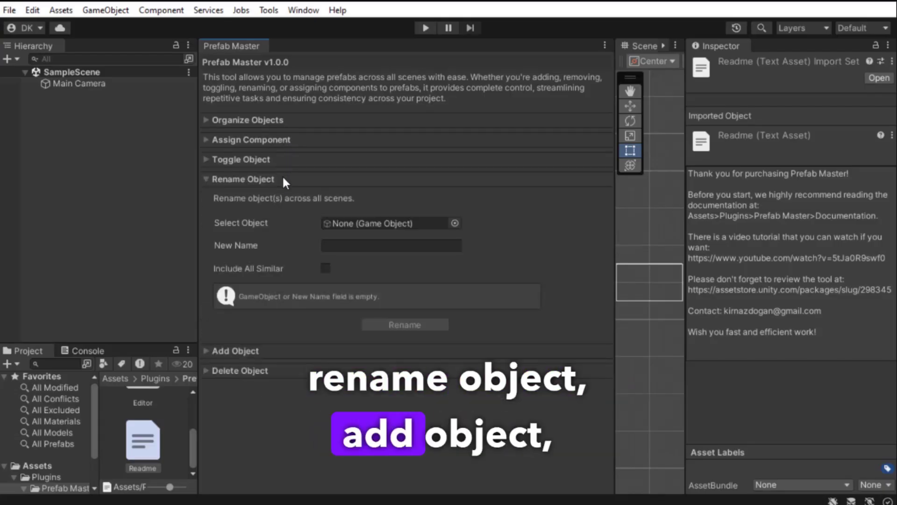
left_click(283, 180)
left_click(283, 201)
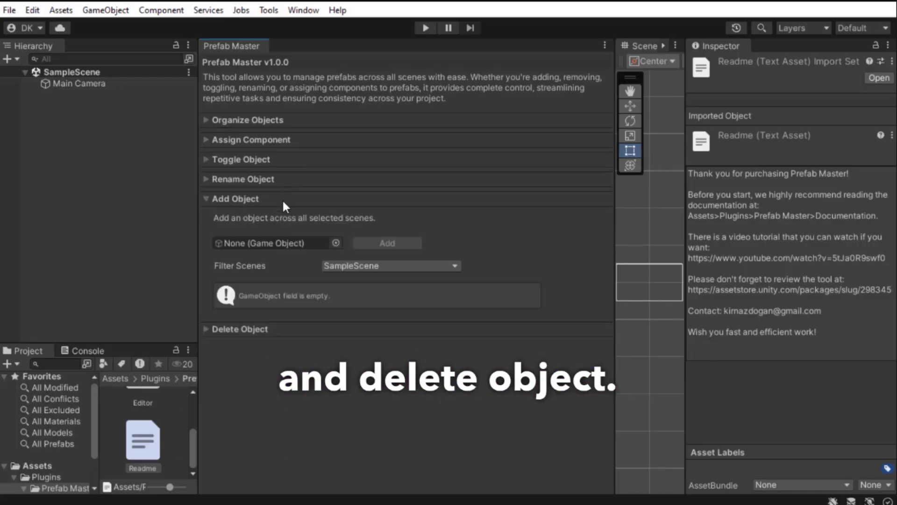
left_click(283, 200)
left_click(280, 219)
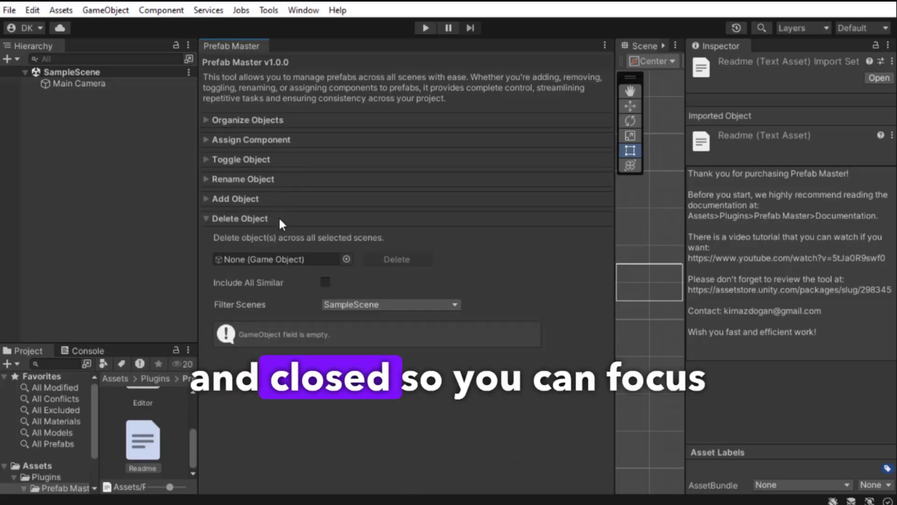
left_click(277, 218)
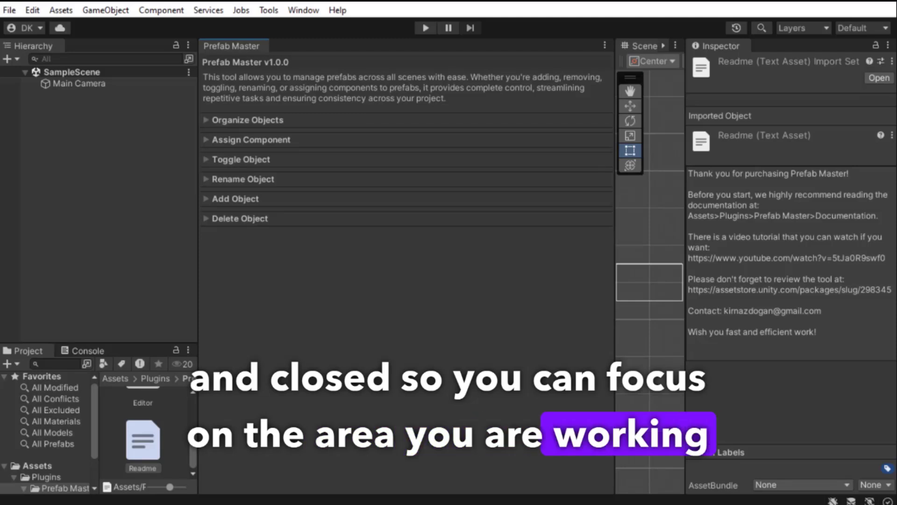
Expand Organize Objects and examine its groups and the scene filter options of Group 1
left_click(274, 124)
scroll(252, 189, "down", 5)
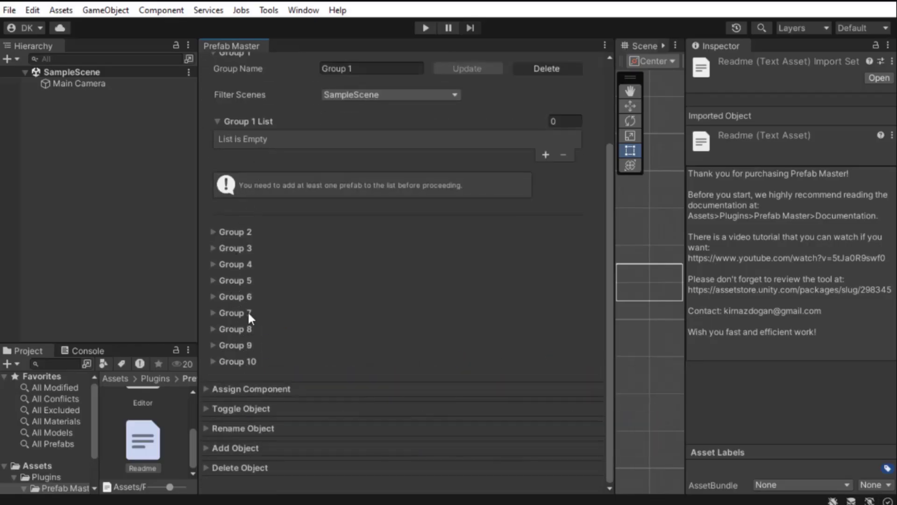
scroll(247, 310, "up", 5)
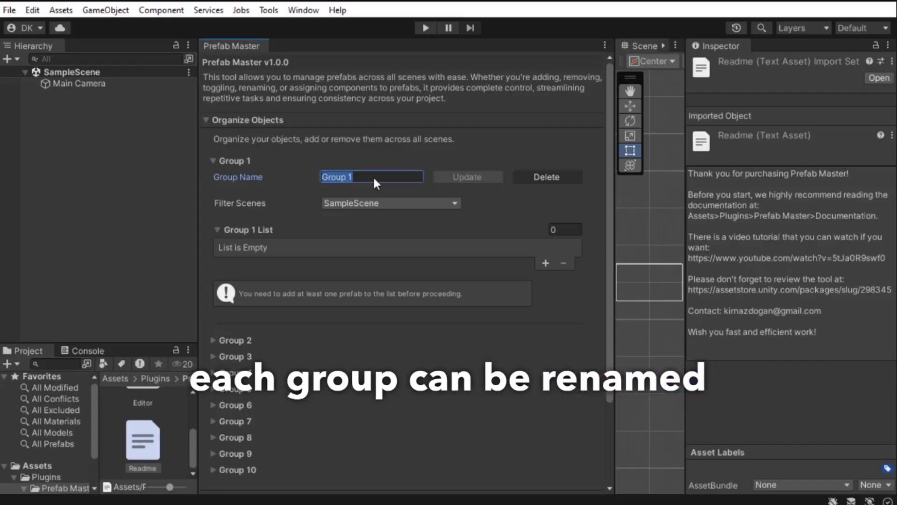
left_click(380, 202)
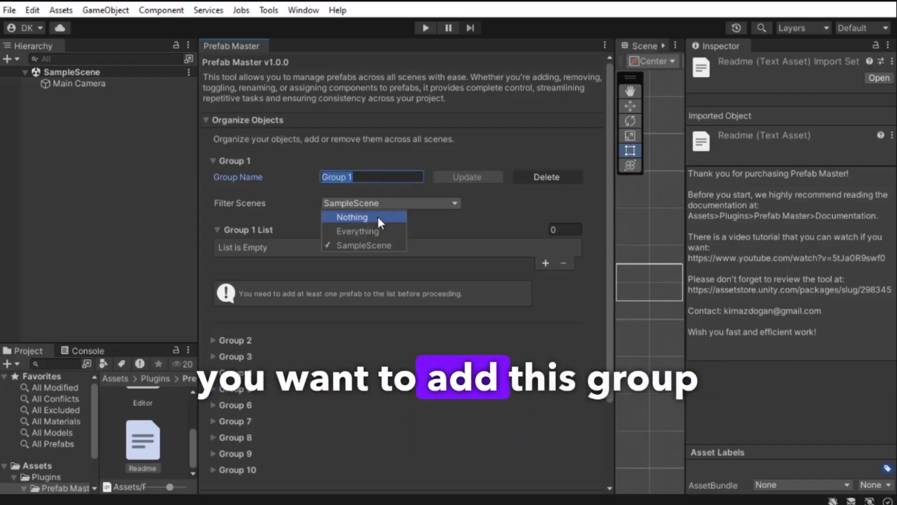
left_click(382, 202)
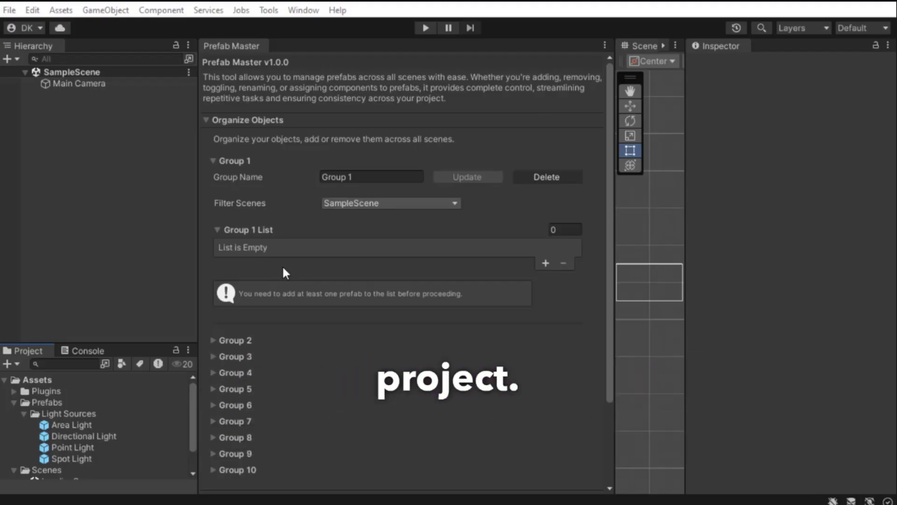
Inspect the Area Light, Directional Light, Point Light and Spot Light prefabs in the Light Sources folder
left_click(74, 426)
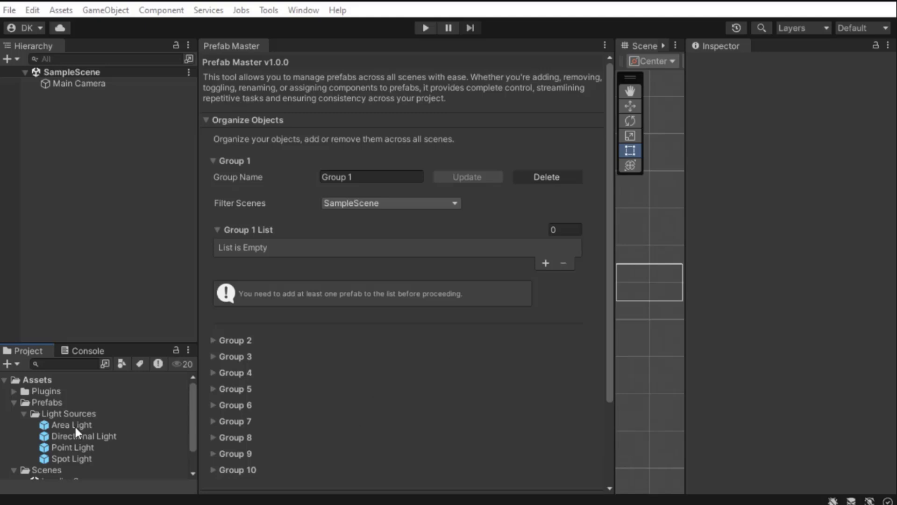
left_click(74, 438)
left_click(73, 449)
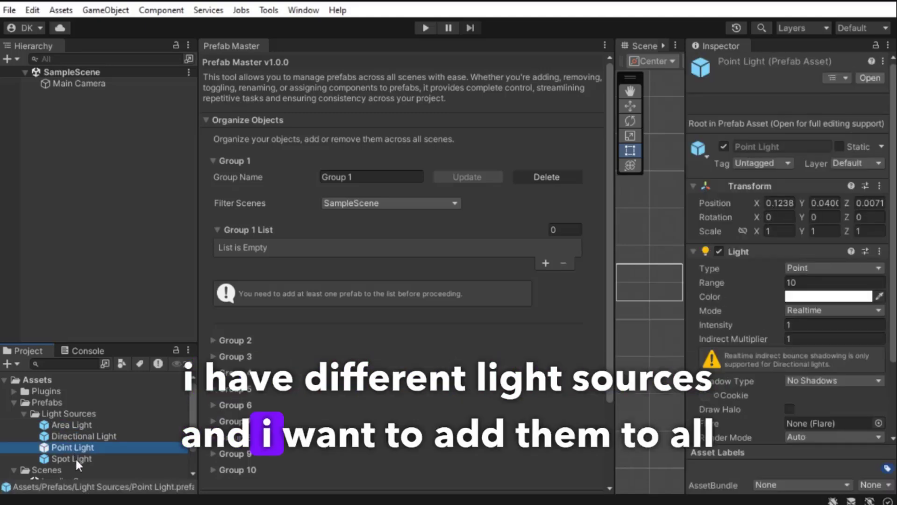
left_click(76, 459)
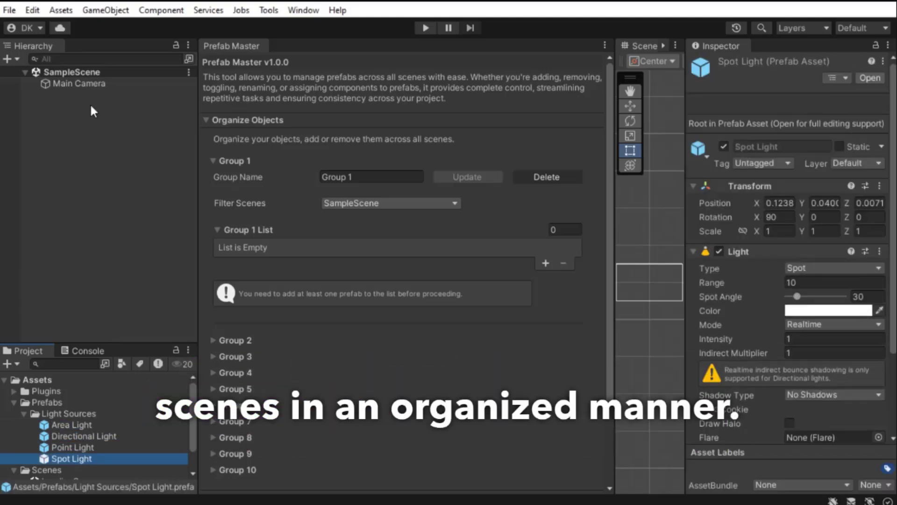
Rename Group 1 as Light Sources
left_click(364, 177)
type("Lig")
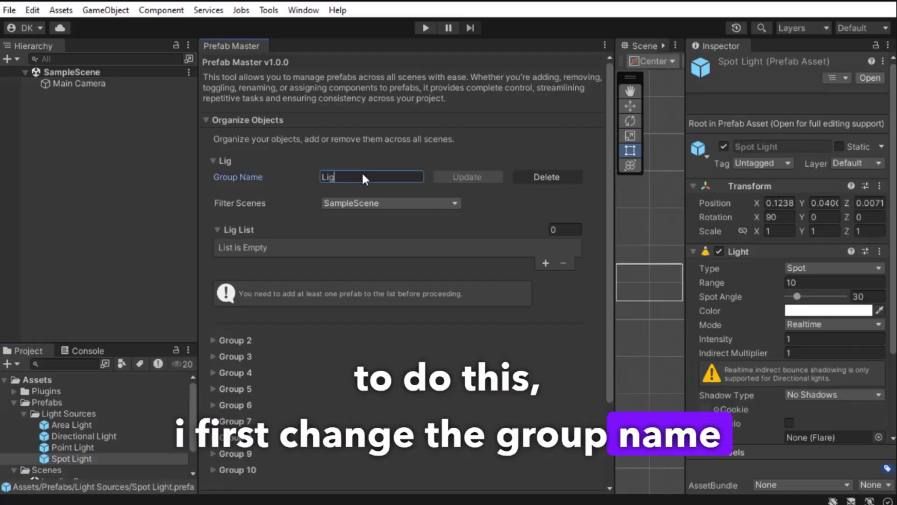
type("ht Sources")
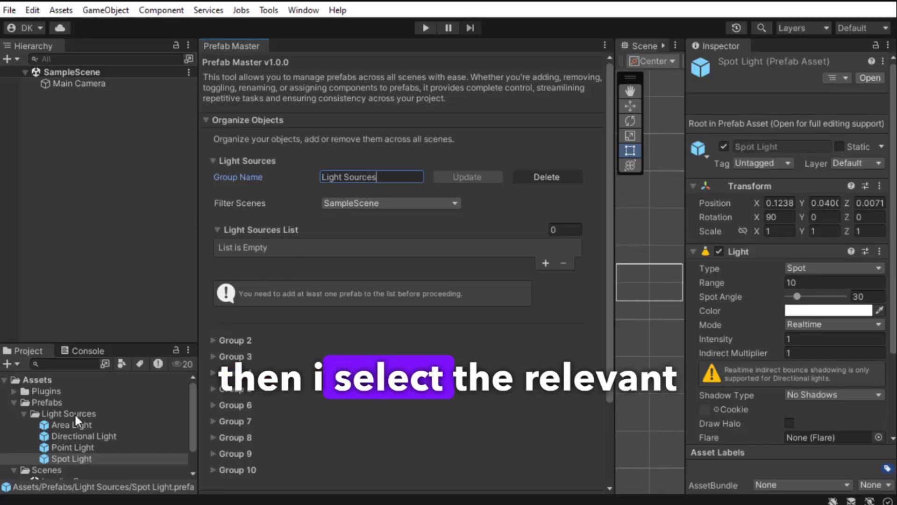
Add the Area Light, Directional Light, Point Light and Spot Light prefabs to the Light Sources list
left_click(68, 424)
left_click(67, 457, "shift")
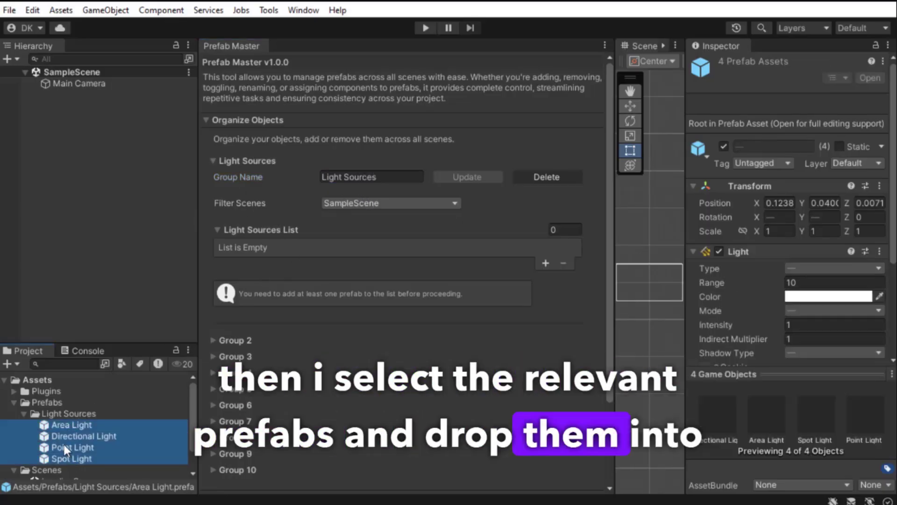
left_click_drag(64, 444, 285, 226)
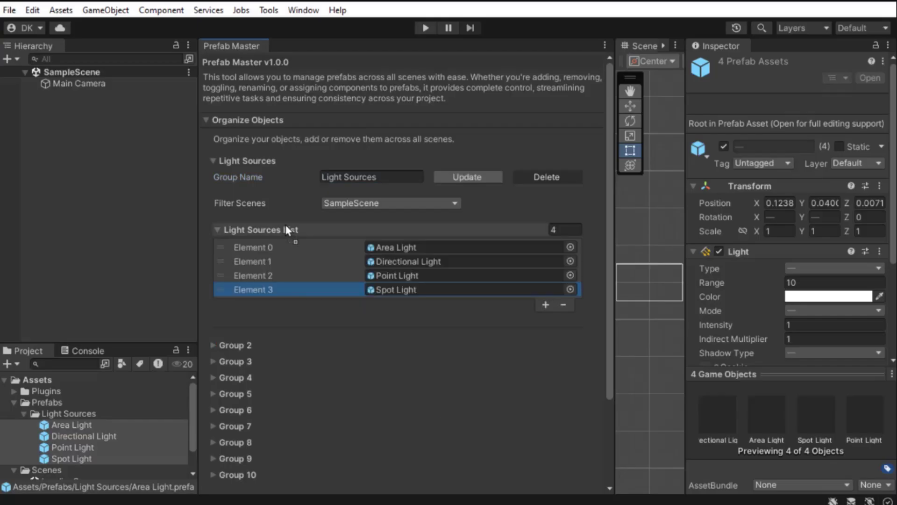
Set the Light Sources group's scene filter to Everything except LoadingScene, and update the group
left_click(382, 202)
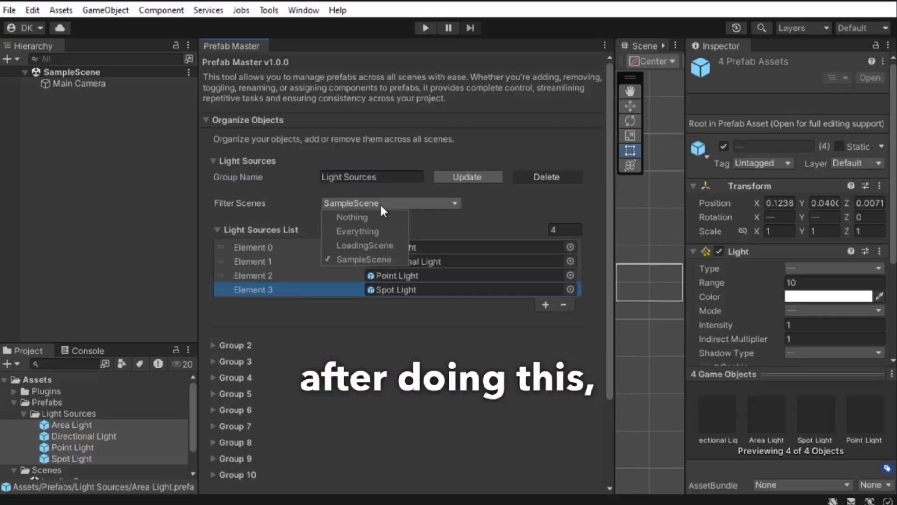
left_click(364, 233)
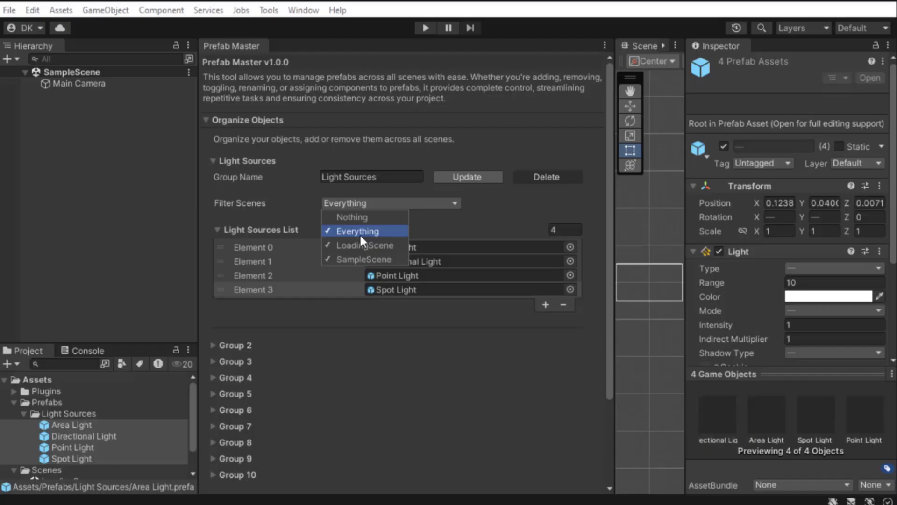
left_click(377, 244)
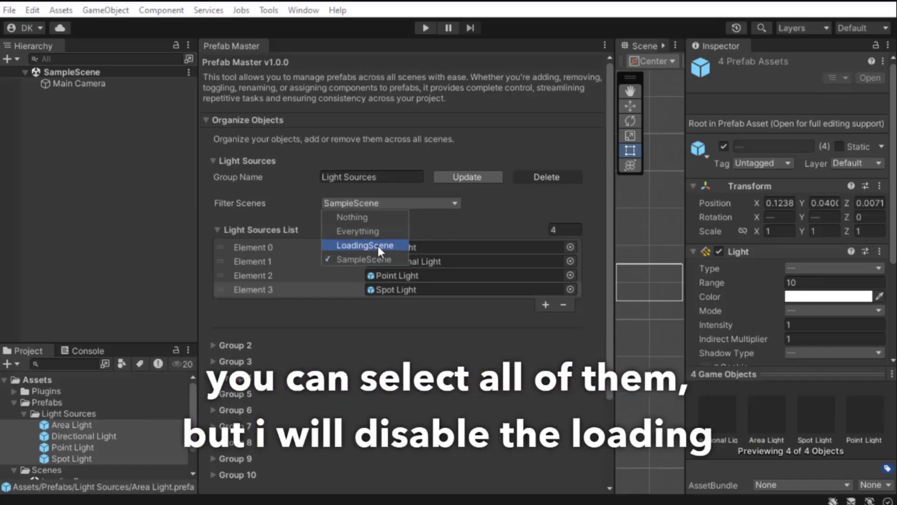
left_click(478, 223)
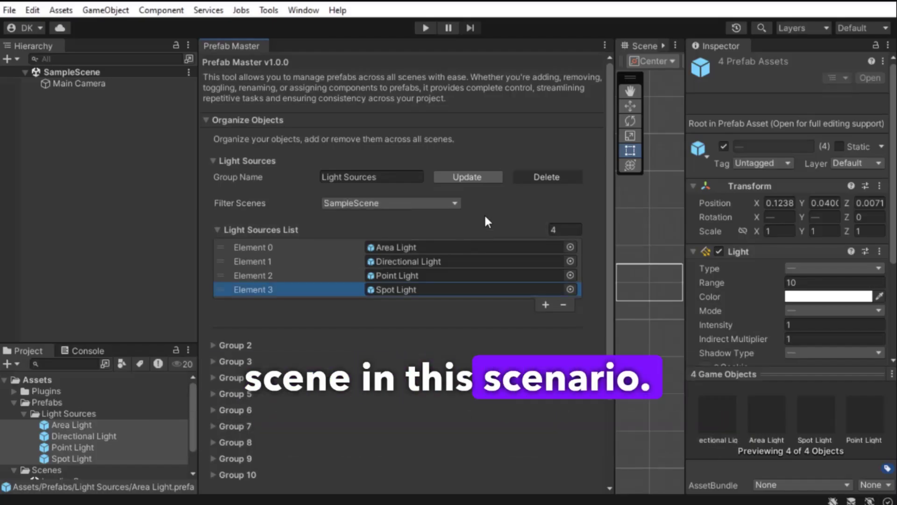
left_click(460, 178)
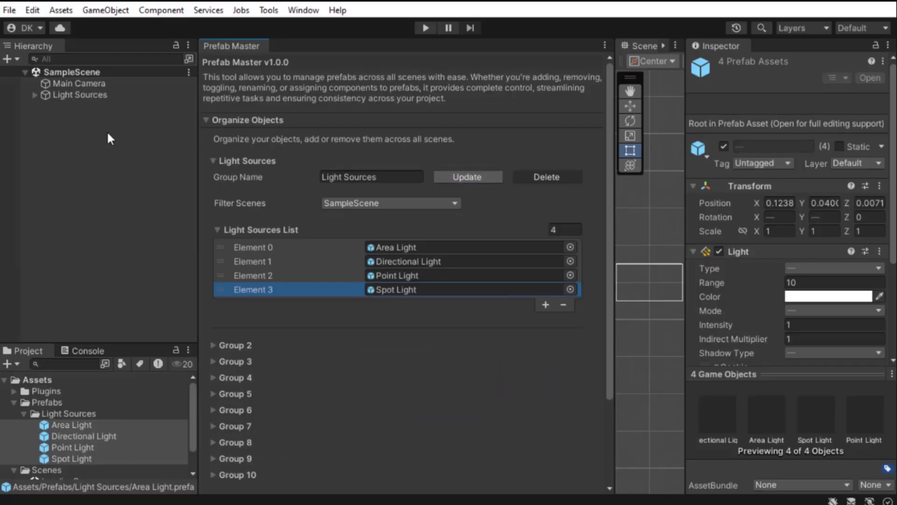
Examine the children of the Light Sources object in SampleScene, and open LoadingScene to check its hierarchy
left_click(35, 93)
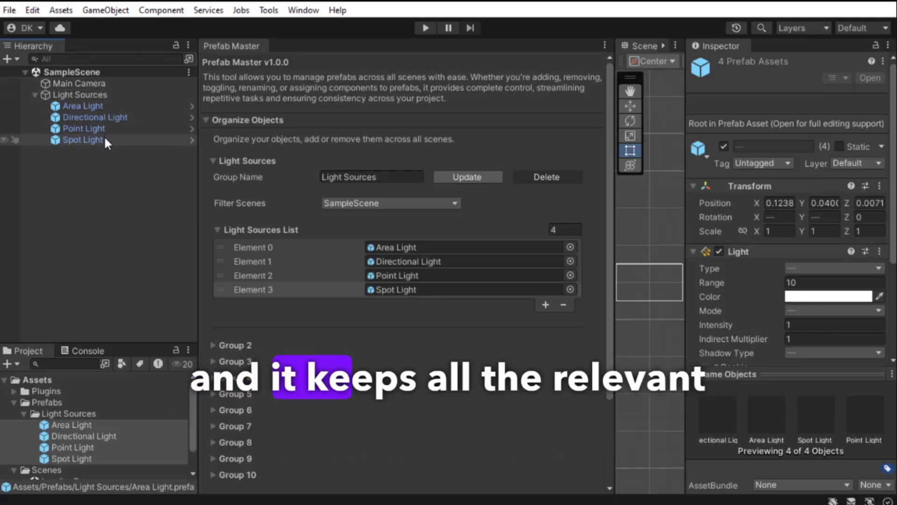
left_click(99, 163)
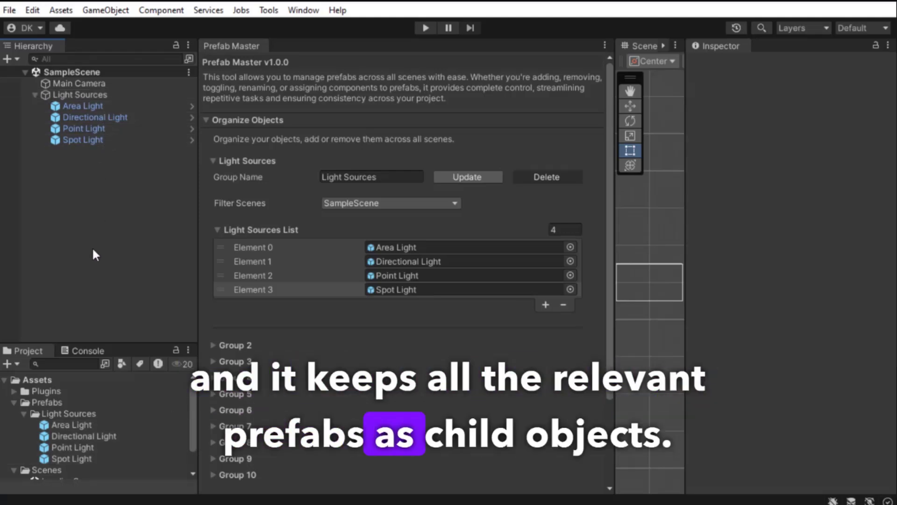
scroll(80, 395, "down", 2)
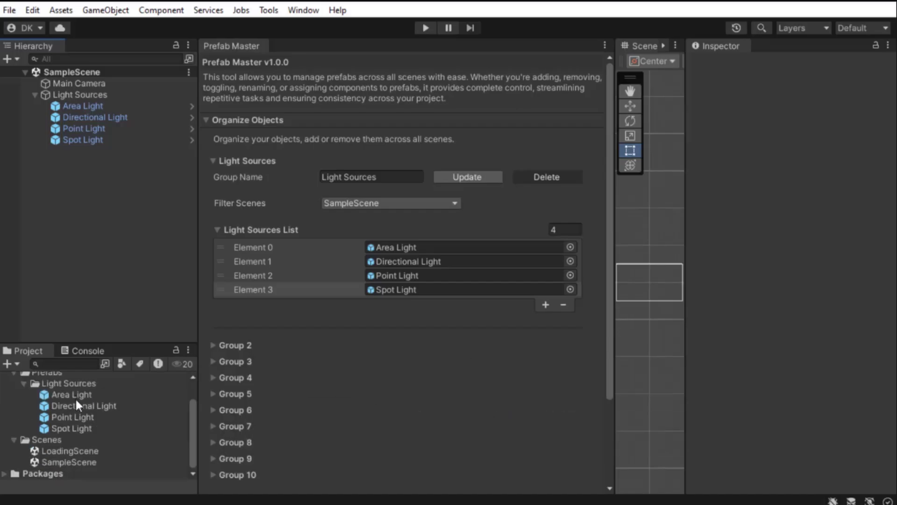
double_click(70, 450)
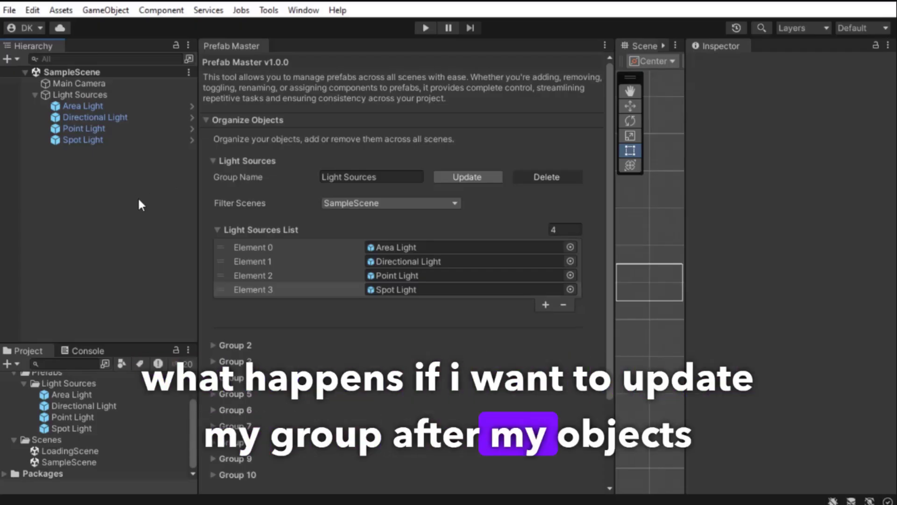
Remove Spot Light from the Light Sources list and update the group in SampleScene
left_click(77, 139)
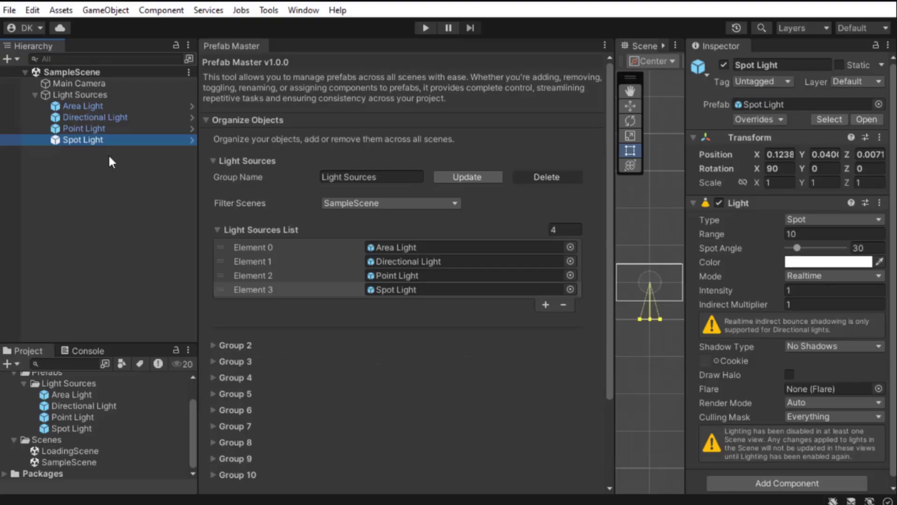
left_click(358, 289)
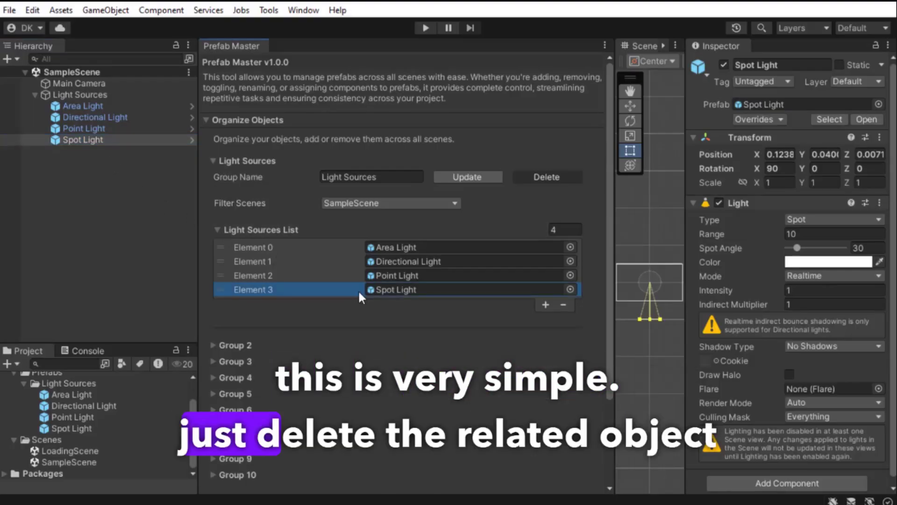
left_click(563, 304)
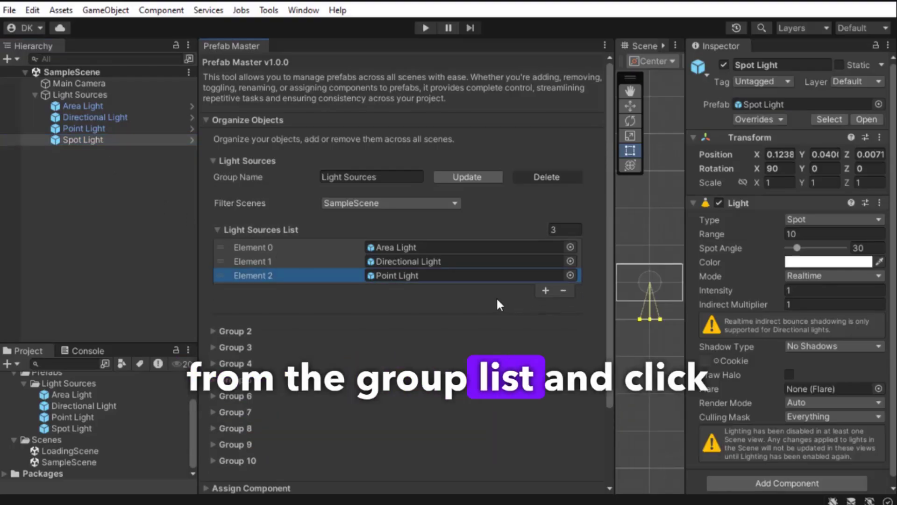
left_click(466, 177)
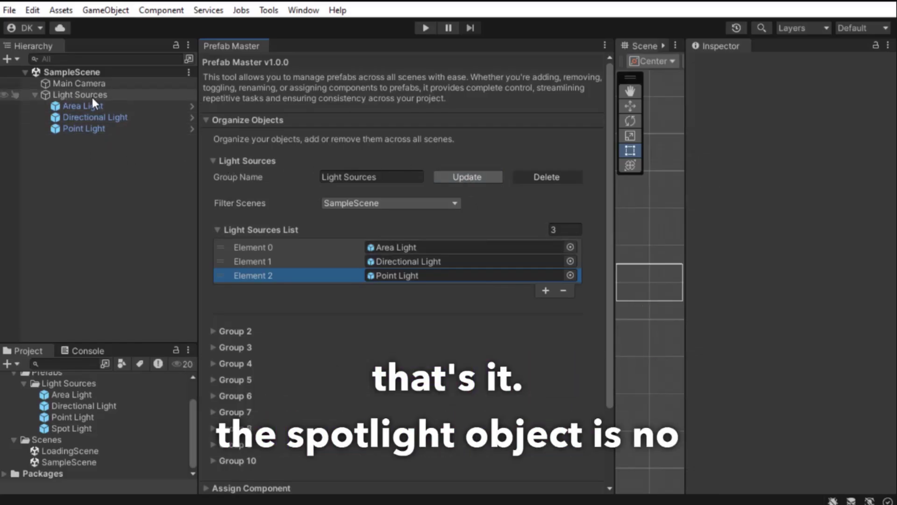
Create a new Directional Light at the root of SampleScene, outside the Light Sources group
left_click(63, 177)
right_click(64, 178)
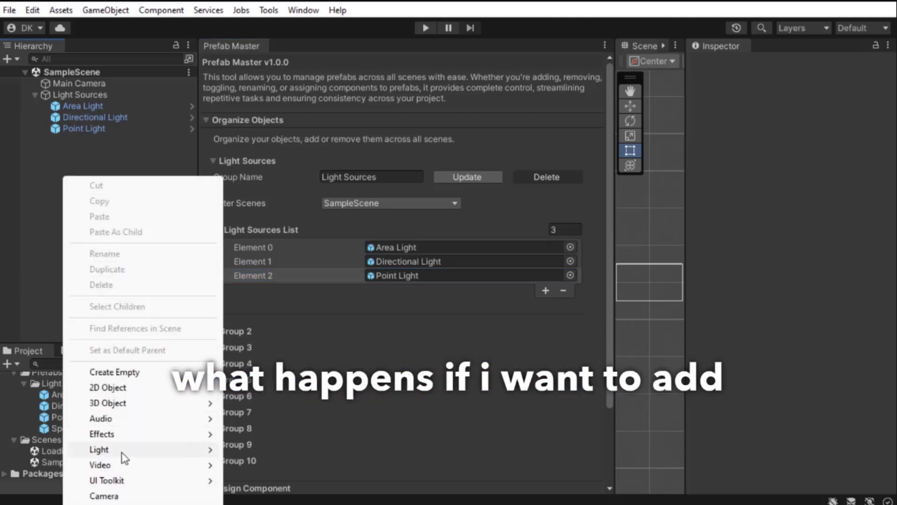
mouse_move(125, 456)
left_click(247, 450)
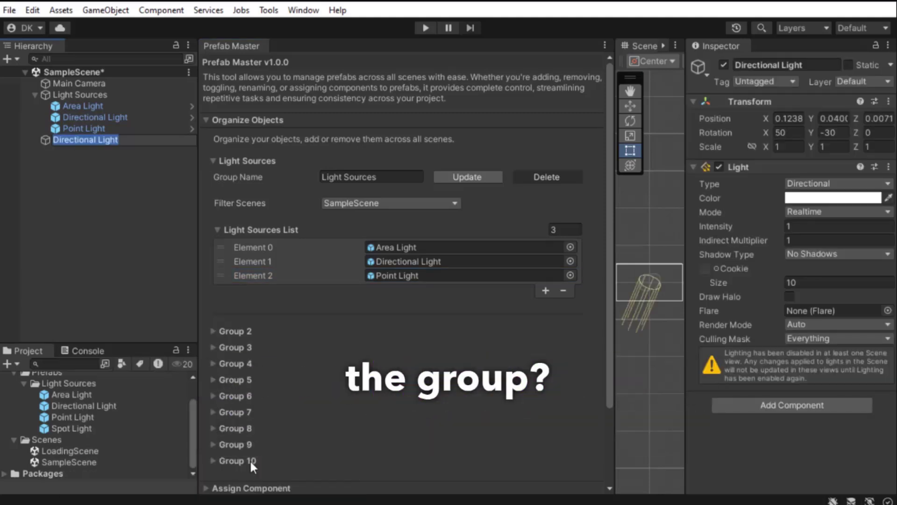
Rename the root Directional Light as New Light and store it as a prefab in the Light Sources folder, removing it from the scene
type("New Light")
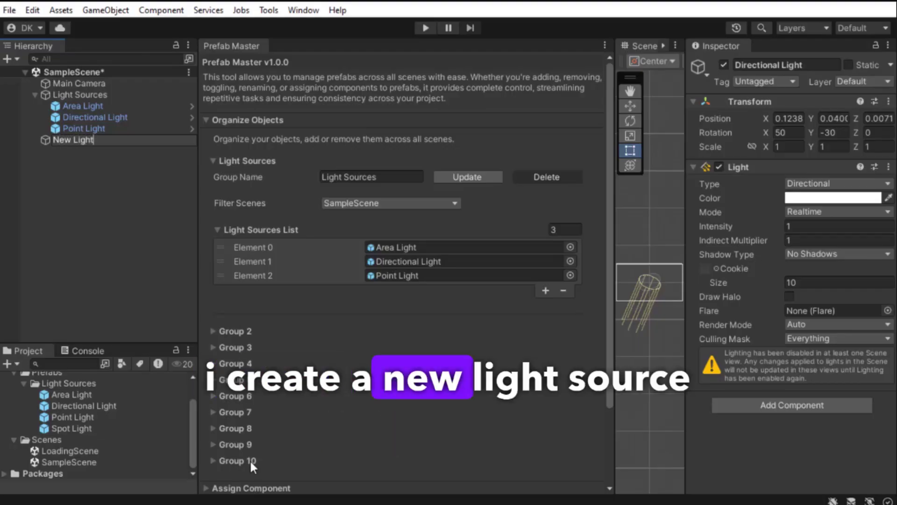
left_click(79, 187)
left_click_drag(73, 140, 66, 413)
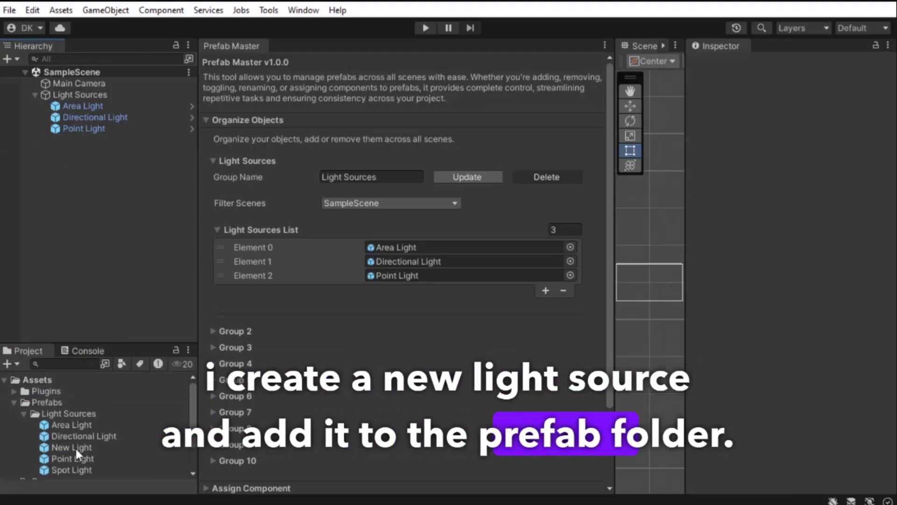
Add the New Light prefab to the Light Sources list, update the group in SampleScene, and inspect the added light
left_click_drag(272, 228, 271, 228)
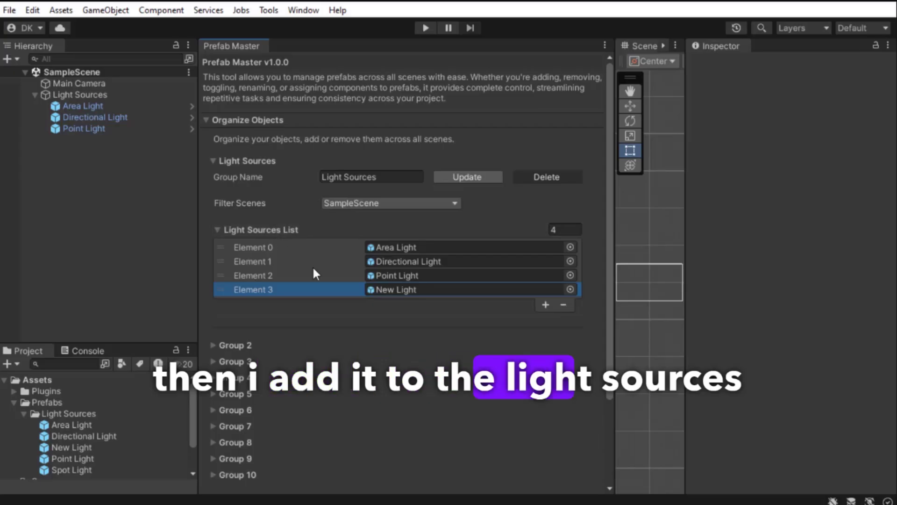
left_click(466, 177)
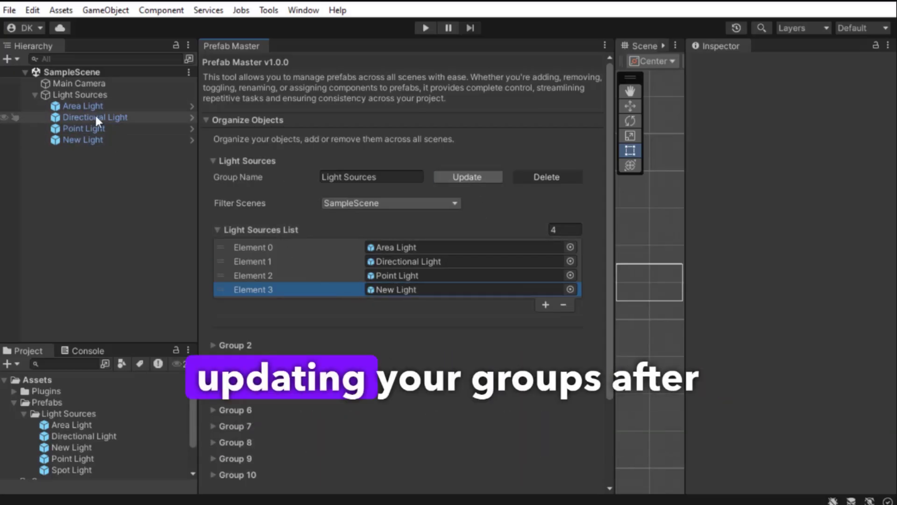
left_click(97, 139)
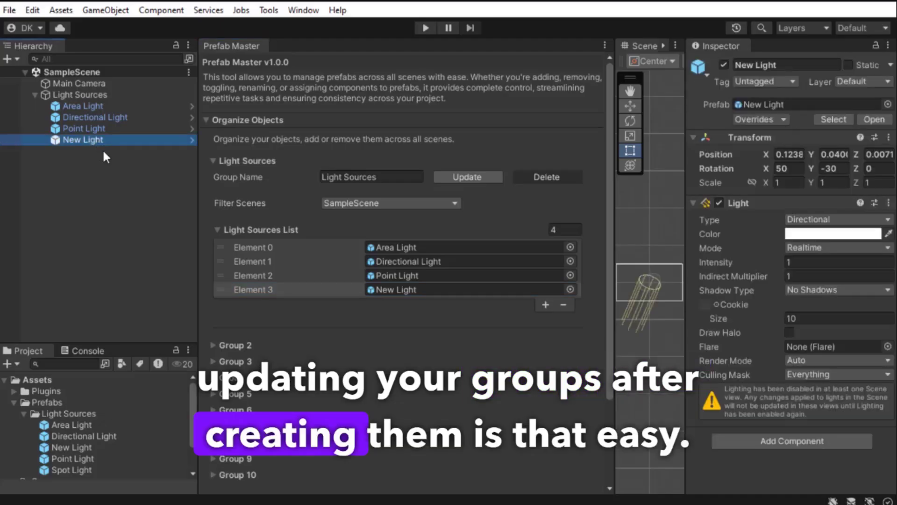
Rename the Light Sources group as Lights and update the group in SampleScene
left_click(79, 96)
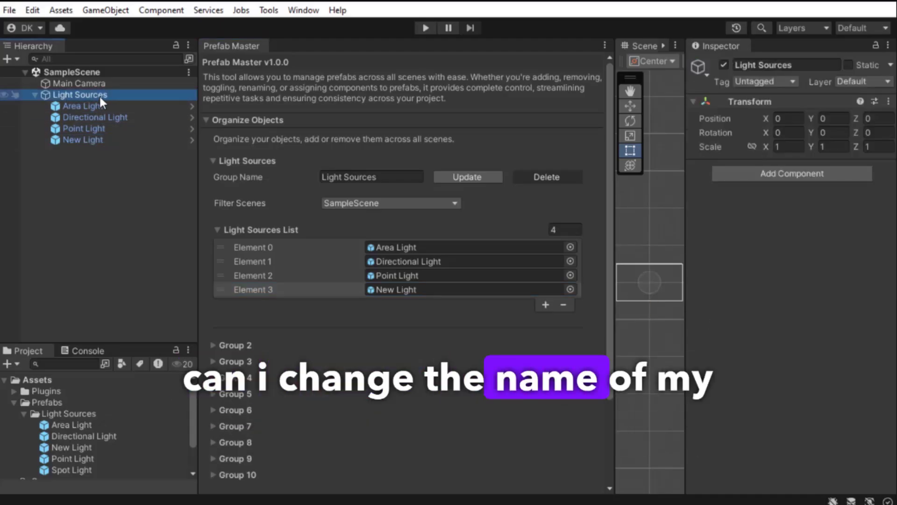
double_click(366, 178)
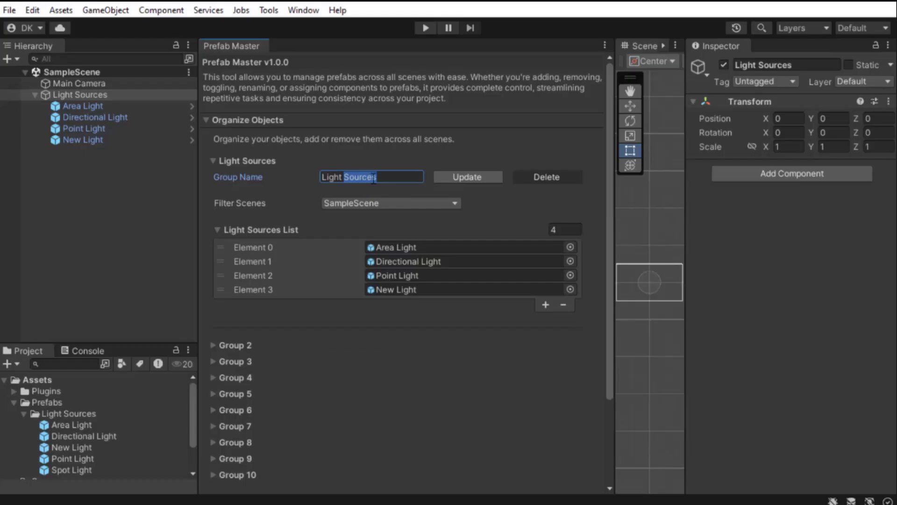
key("BackSpace")
key("BackSpace")
type("s")
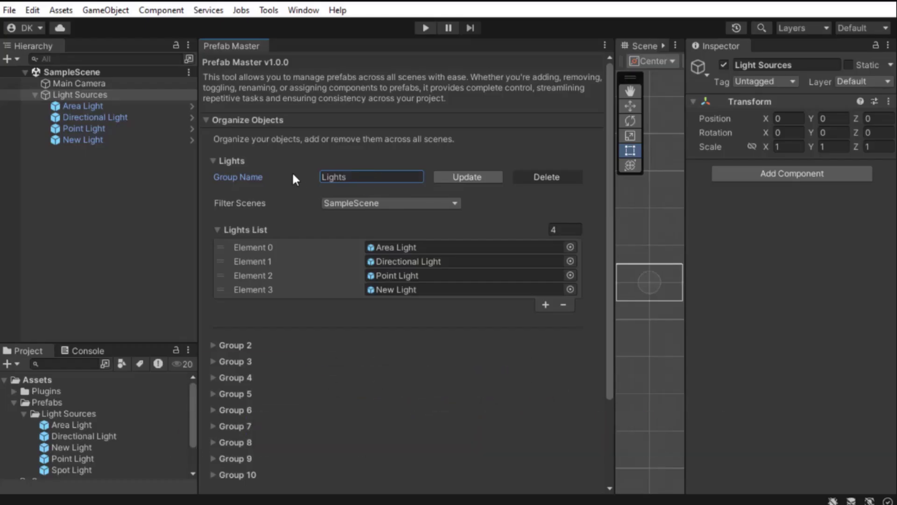
left_click(467, 177)
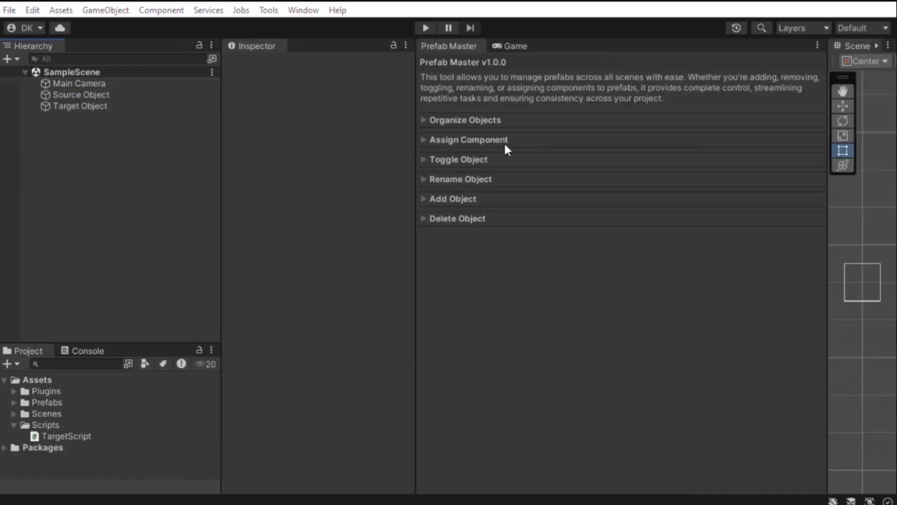
Expand the Assign Component section and examine the components on Source Object and the script fields on Target Object
left_click(489, 143)
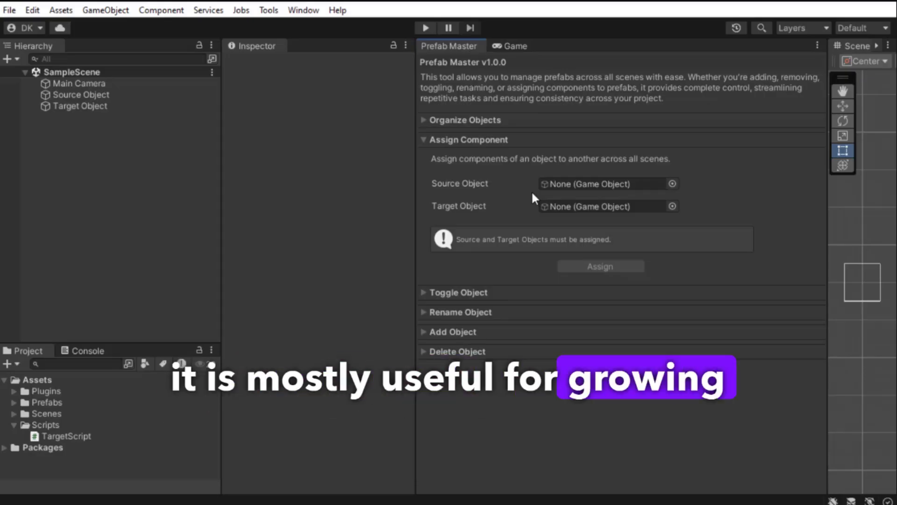
left_click(86, 94)
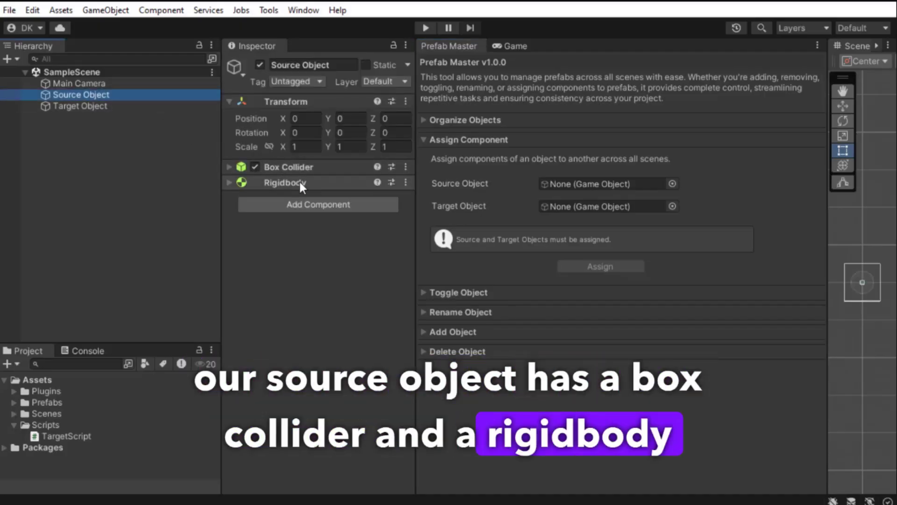
left_click(96, 107)
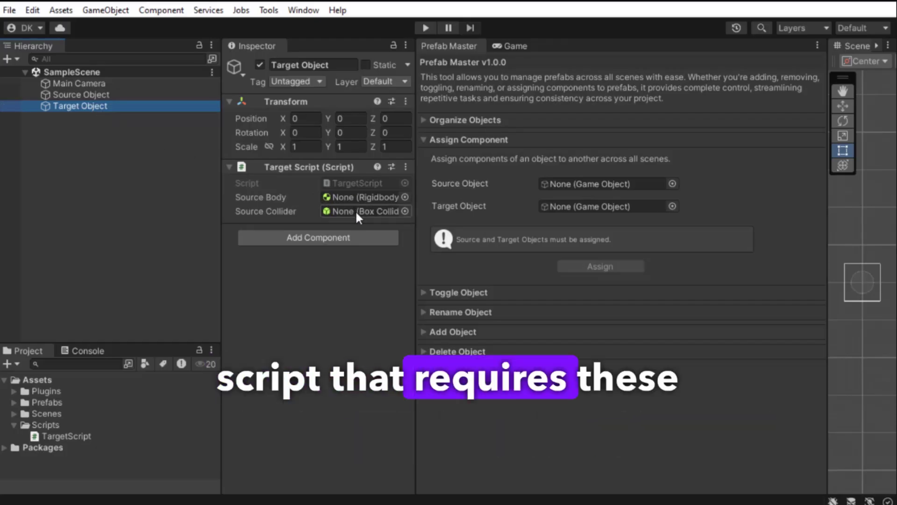
left_click(355, 259)
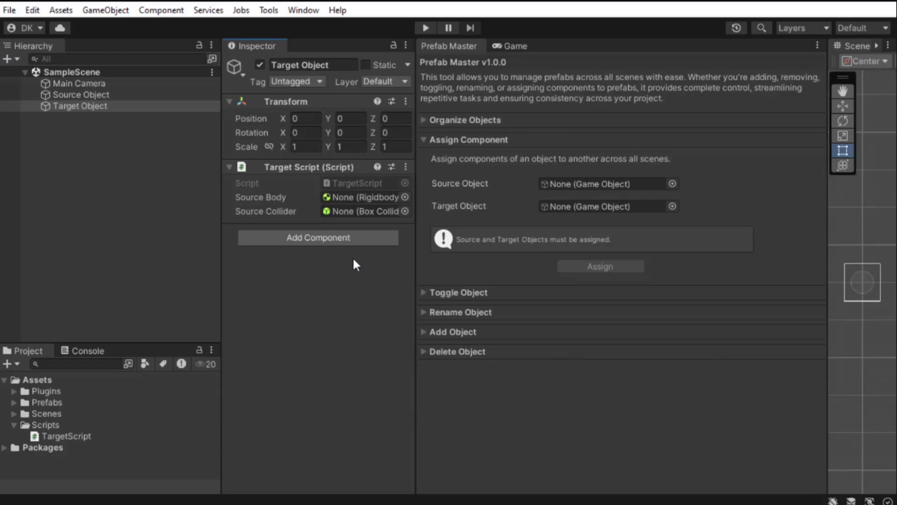
Assign Source Object as the source and Target Object as the target for component assignment, keeping TargetScript as the script
left_click(134, 173)
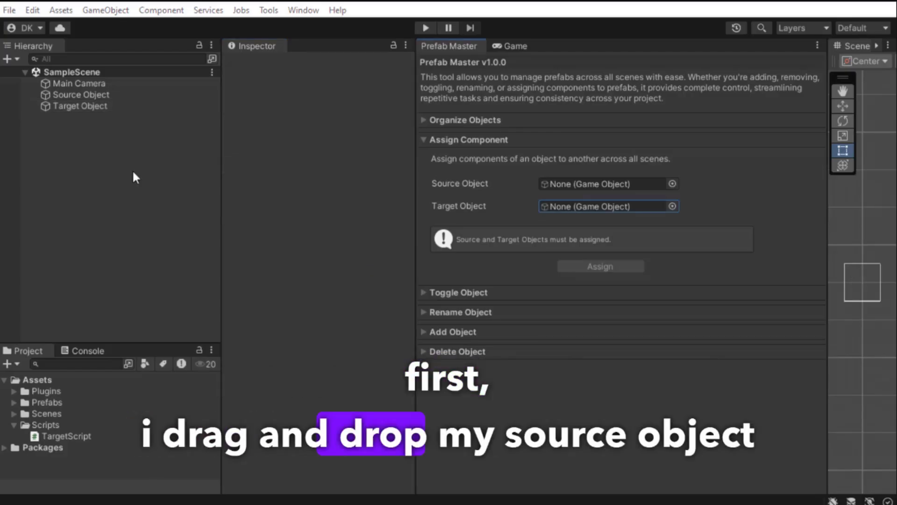
left_click_drag(86, 95, 583, 181)
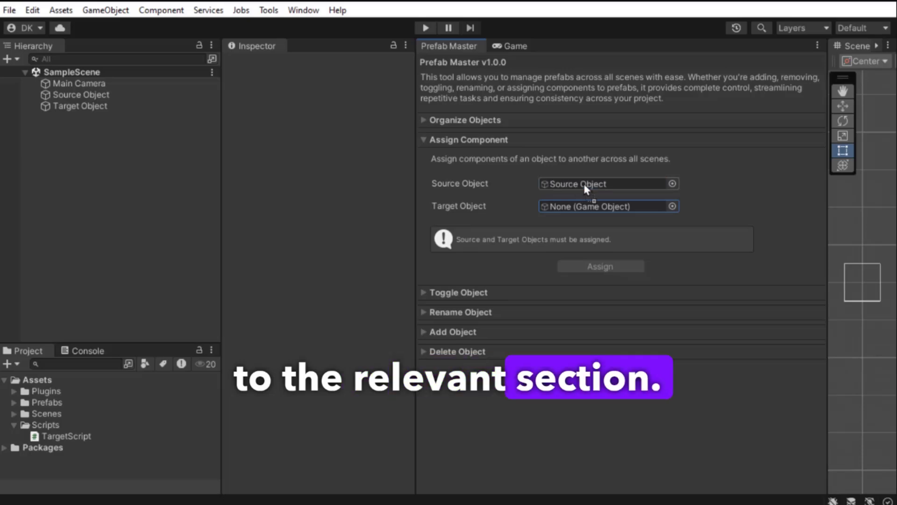
left_click_drag(94, 106, 593, 205)
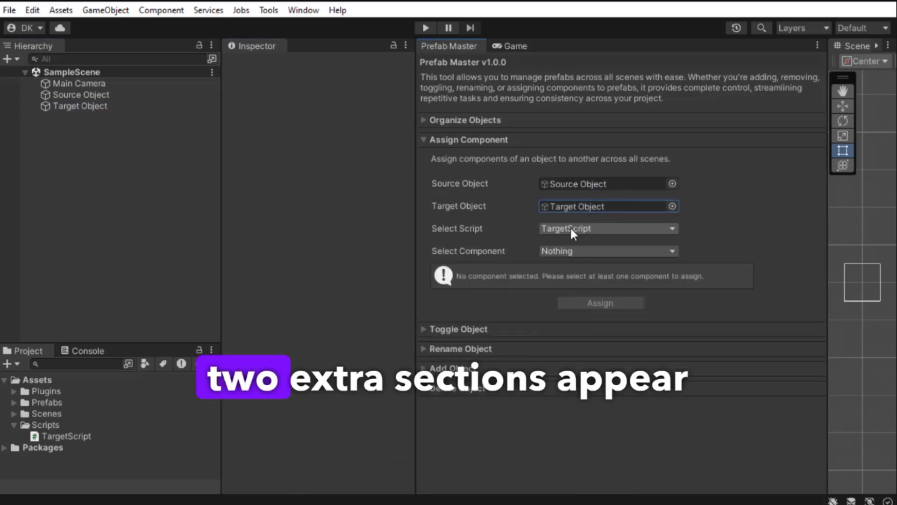
left_click(606, 228)
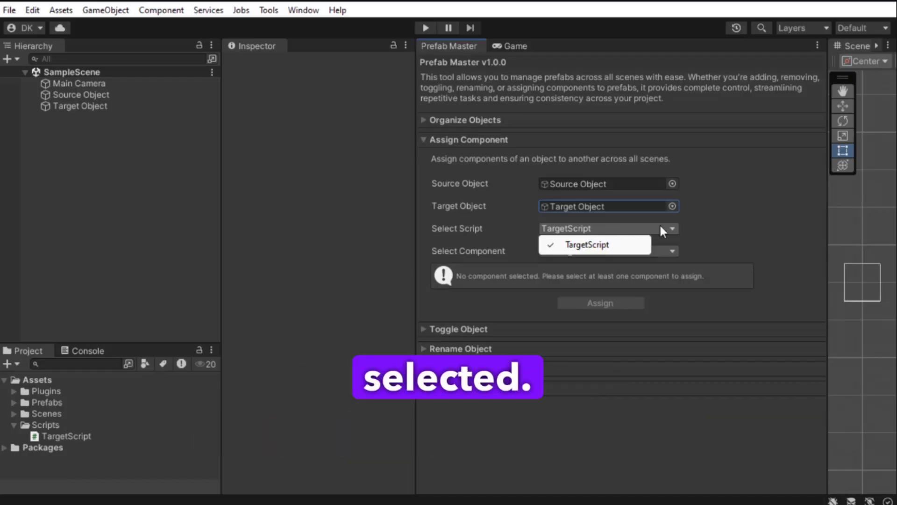
left_click(674, 226)
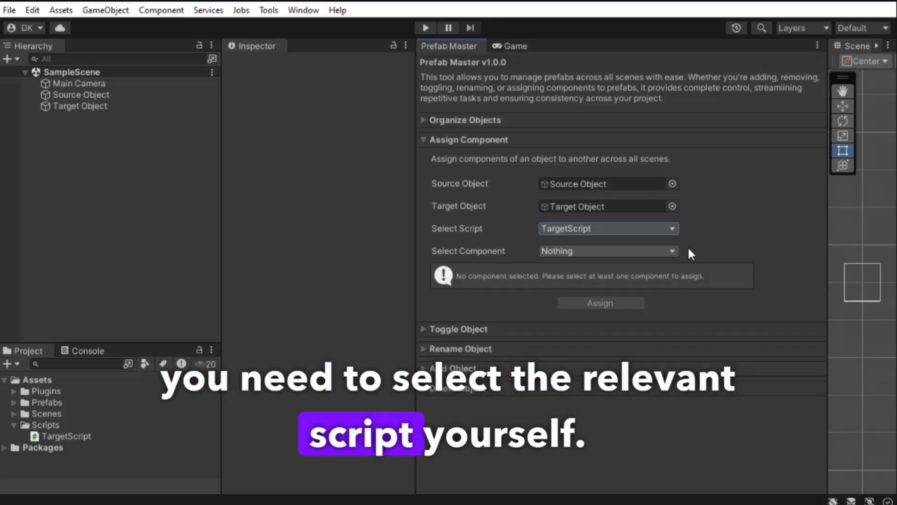
Assign both the Rigidbody and BoxCollider components to TargetScript, and check the references on Target Object
left_click(594, 250)
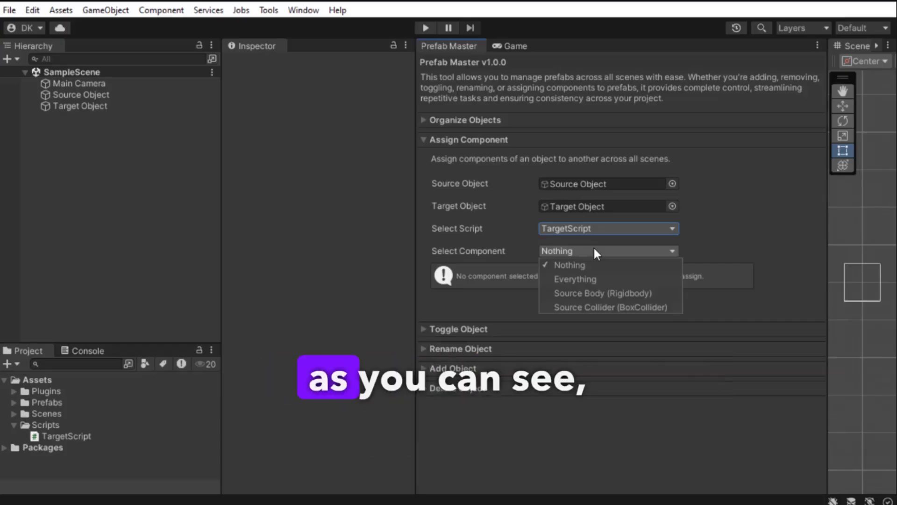
left_click(638, 295)
left_click(633, 304)
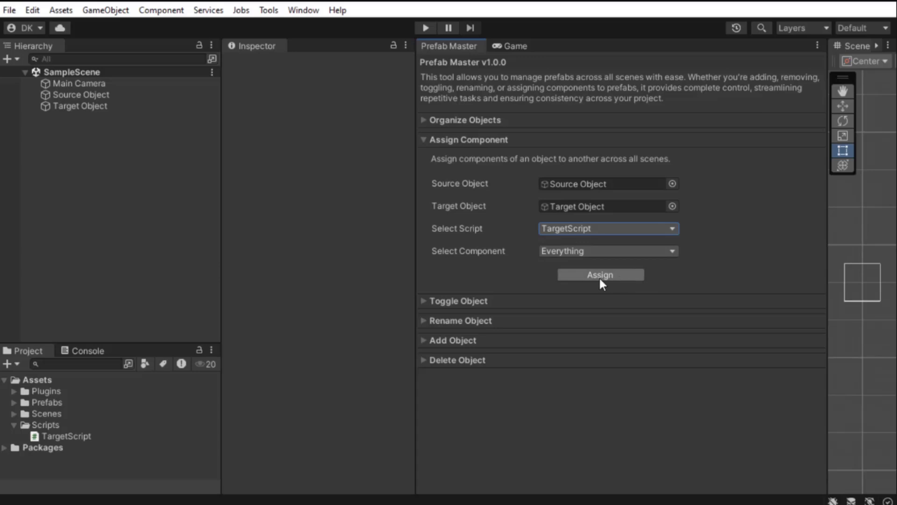
left_click(600, 276)
left_click(63, 106)
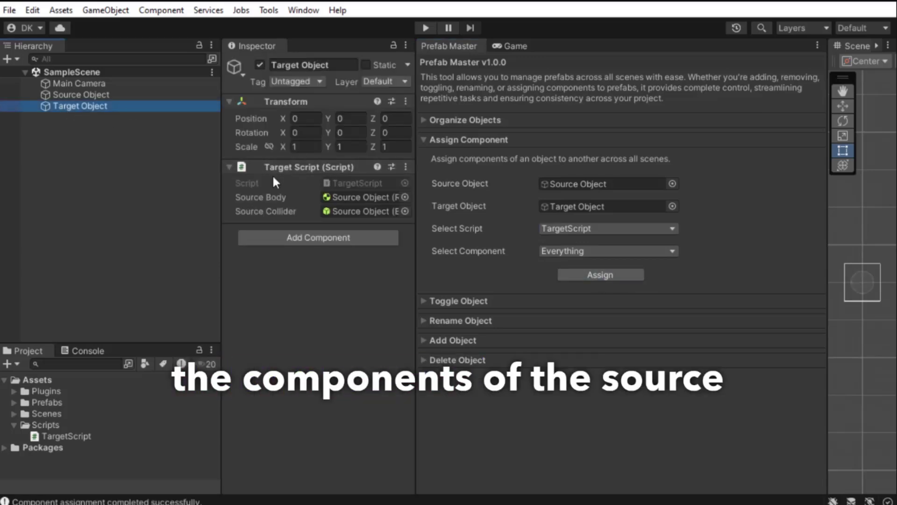
left_click(344, 196)
left_click(351, 211)
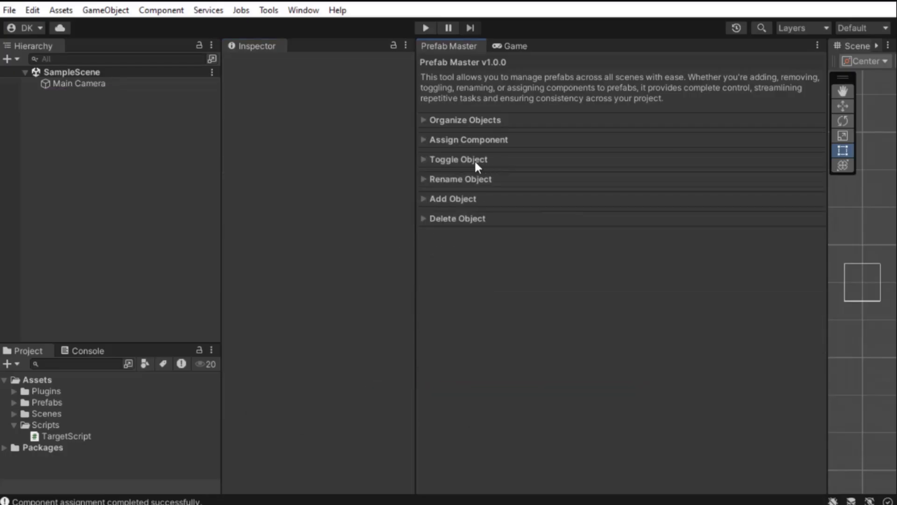
Set Main Camera to Not Visible in SampleScene with Toggle Object
left_click(475, 159)
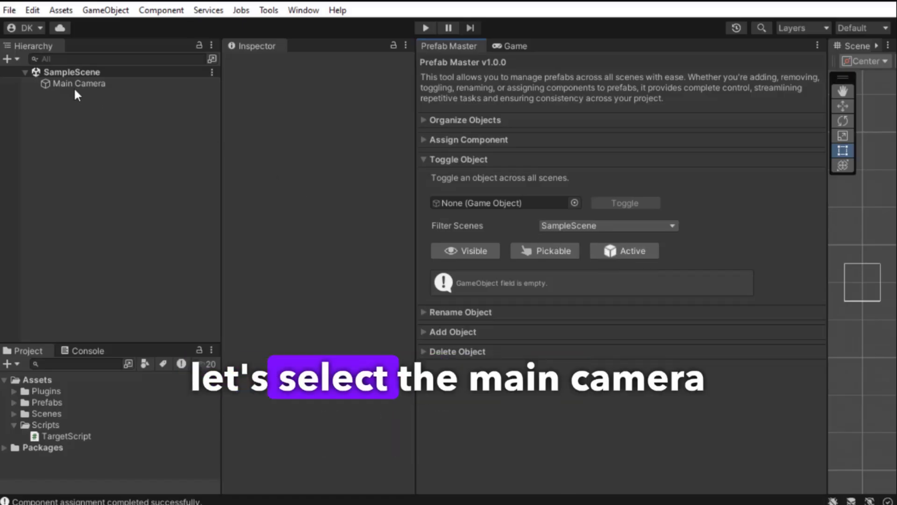
left_click_drag(74, 85, 479, 202)
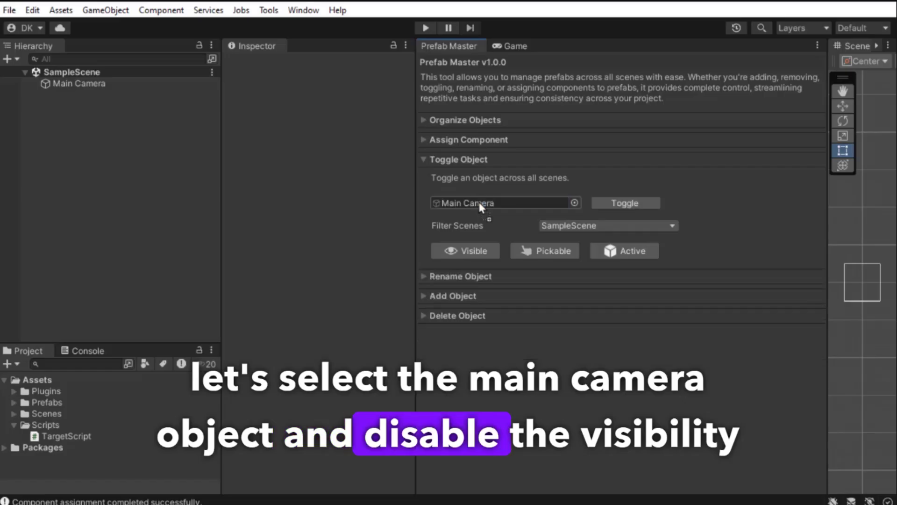
left_click(465, 252)
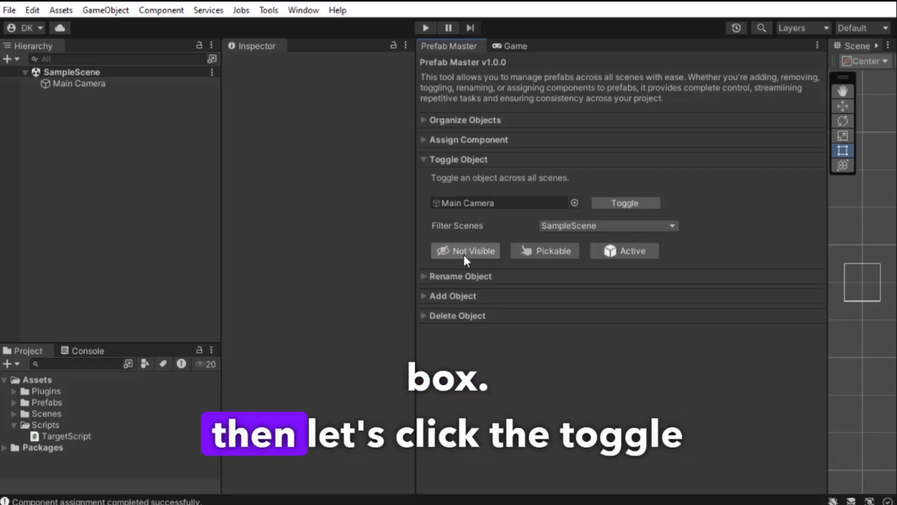
left_click(617, 202)
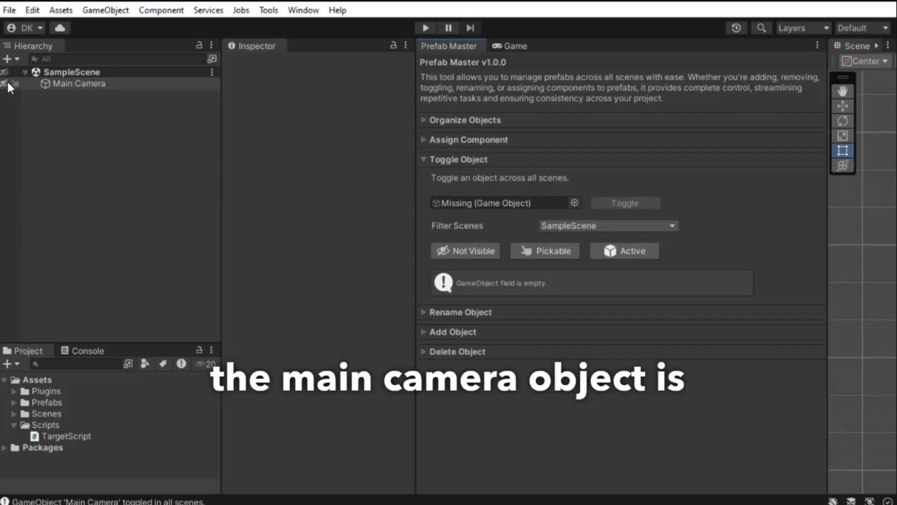
Toggle Main Camera to Not Pickable and Passive in SampleScene, with Not Visible kept
left_click_drag(93, 85, 509, 206)
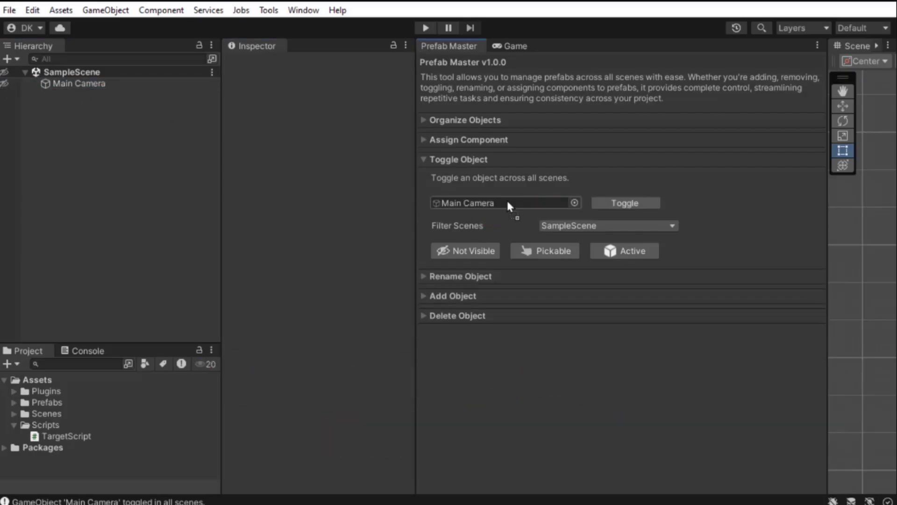
left_click(547, 250)
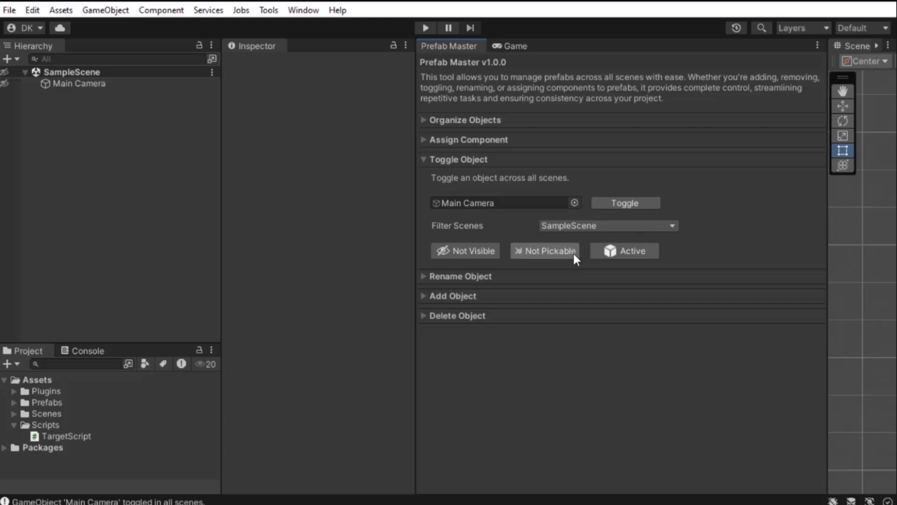
left_click(610, 256)
left_click(615, 203)
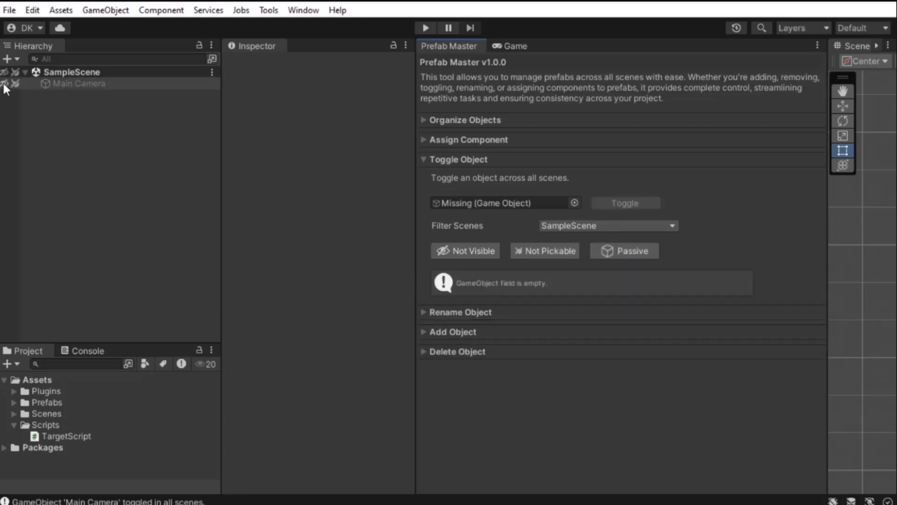
Toggle Main Camera back to Visible, Pickable and Active in SampleScene
left_click_drag(58, 86, 483, 203)
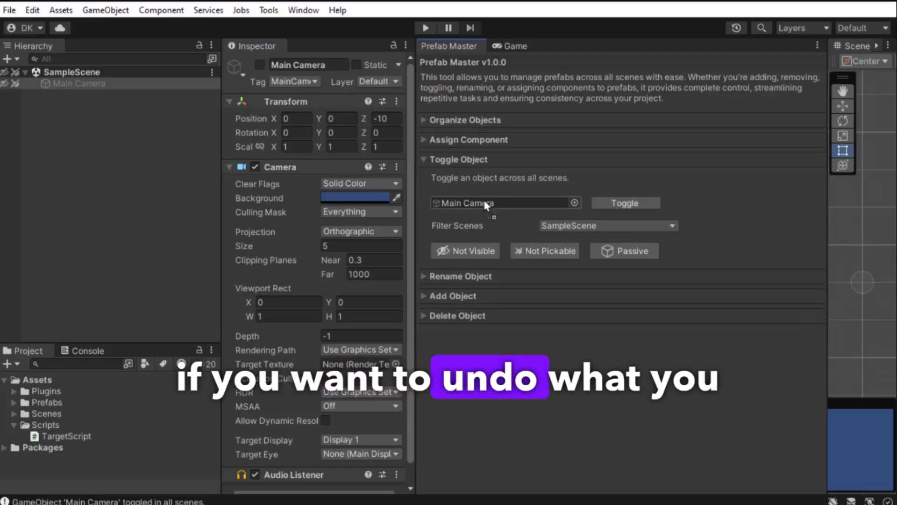
left_click(483, 251)
left_click(549, 252)
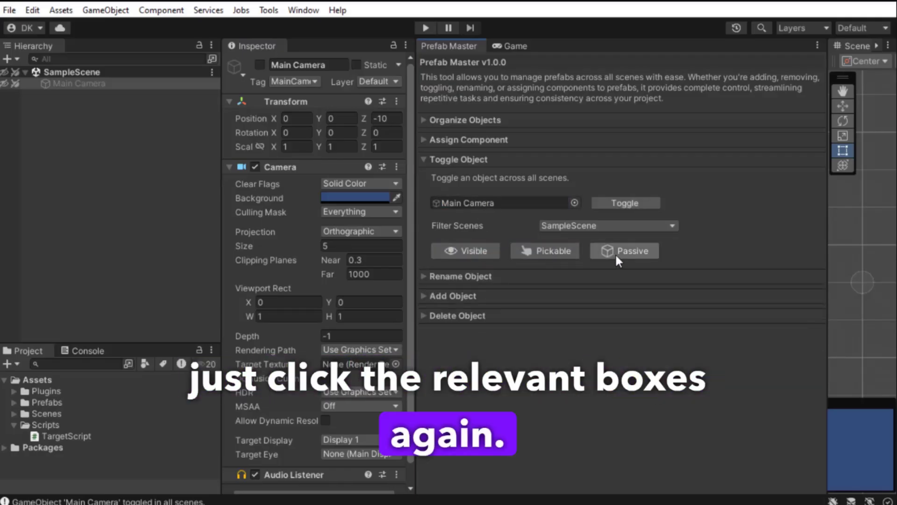
left_click(618, 252)
left_click(626, 203)
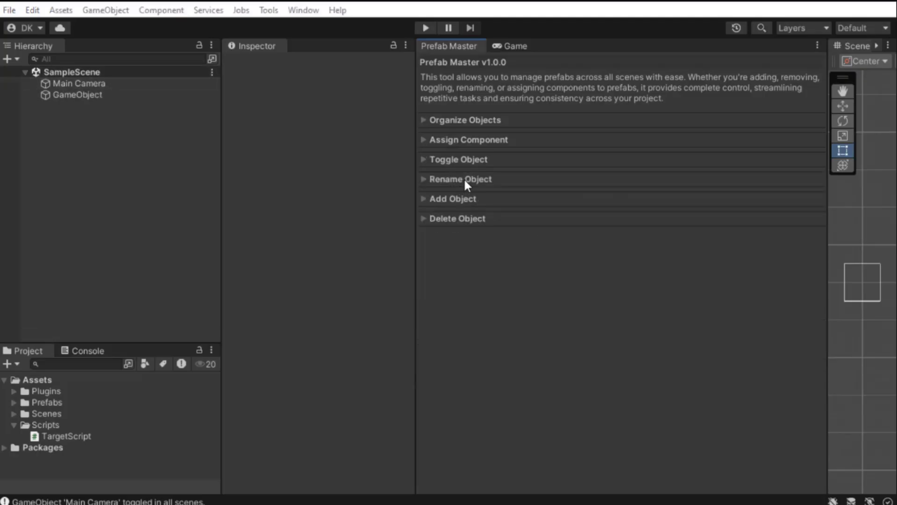
Expand the Rename Object section, duplicate GameObject three times in SampleScene, and save the scene
left_click(470, 180)
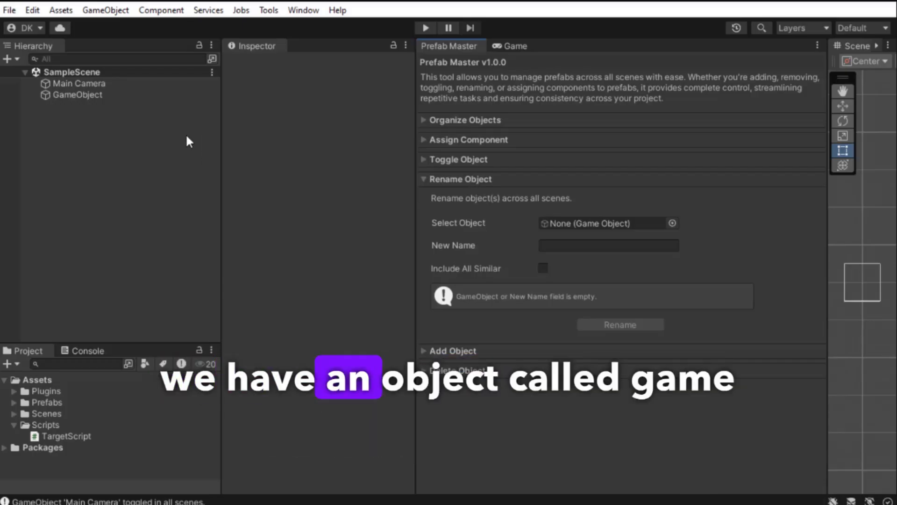
left_click(90, 94)
key("ctrl+d")
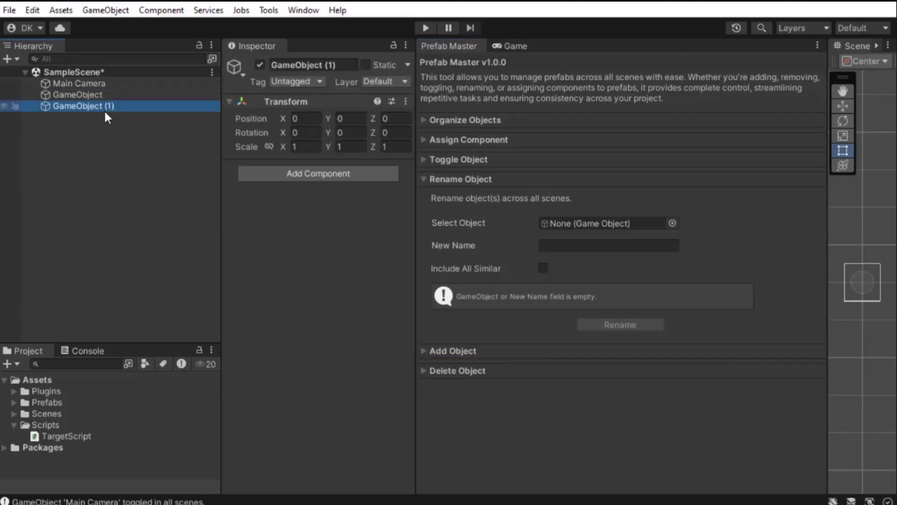
key("ctrl+d")
key("ctrl+d")
left_click(112, 149)
key("ctrl+s")
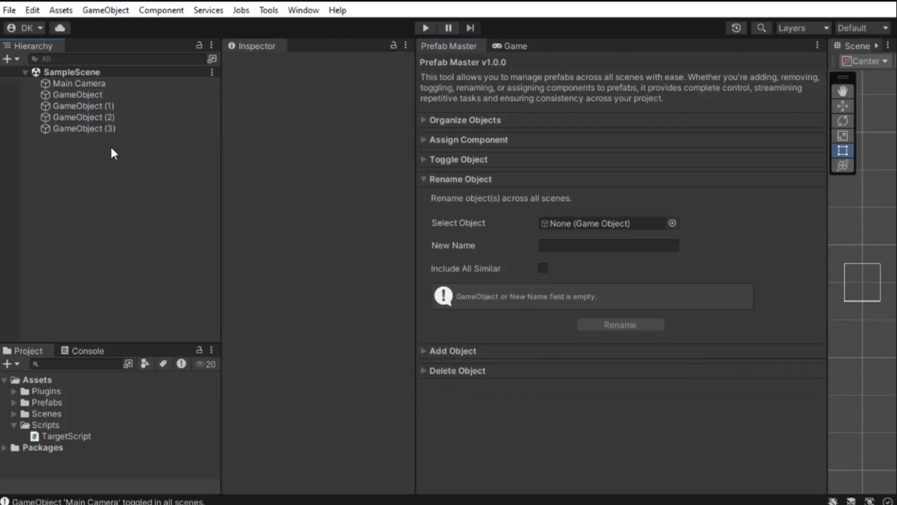
Rename GameObject and all similarly named objects to "Enemy" across all scenes with Rename Object, enabling Include All Similar
left_click_drag(94, 96, 596, 220)
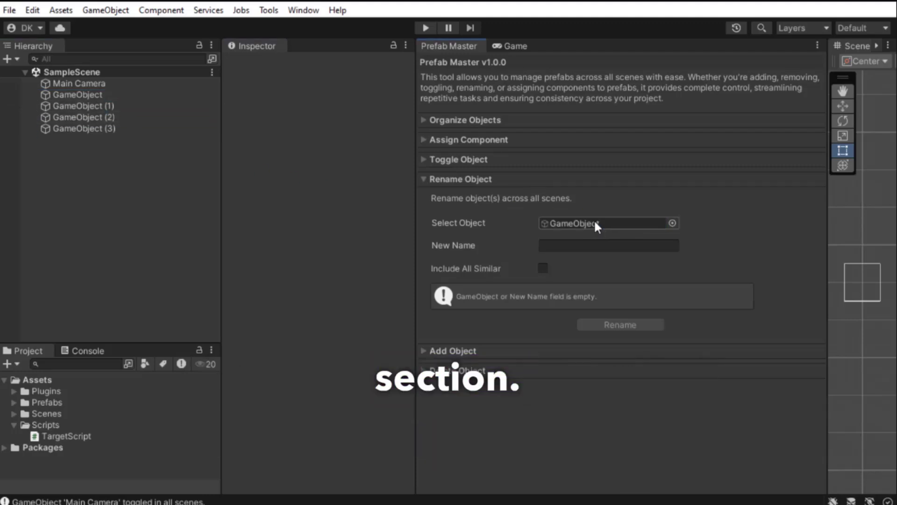
left_click(567, 246)
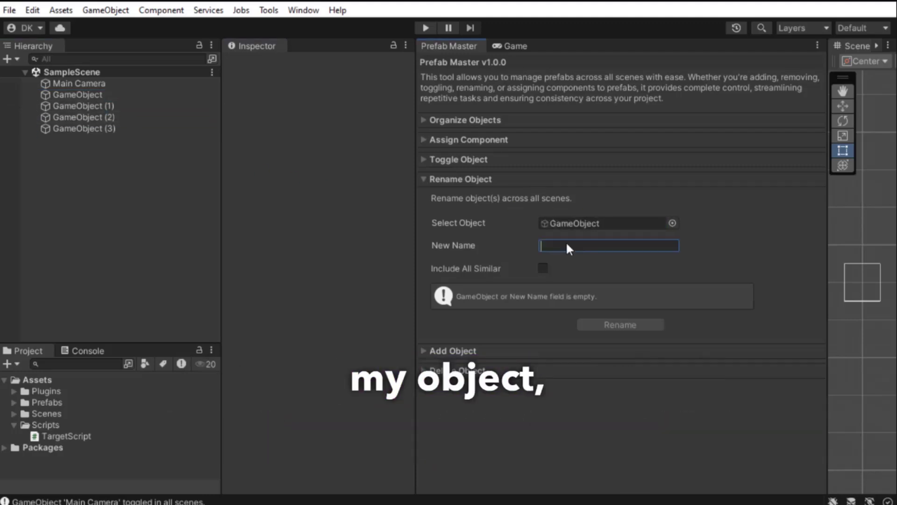
type("Enemy")
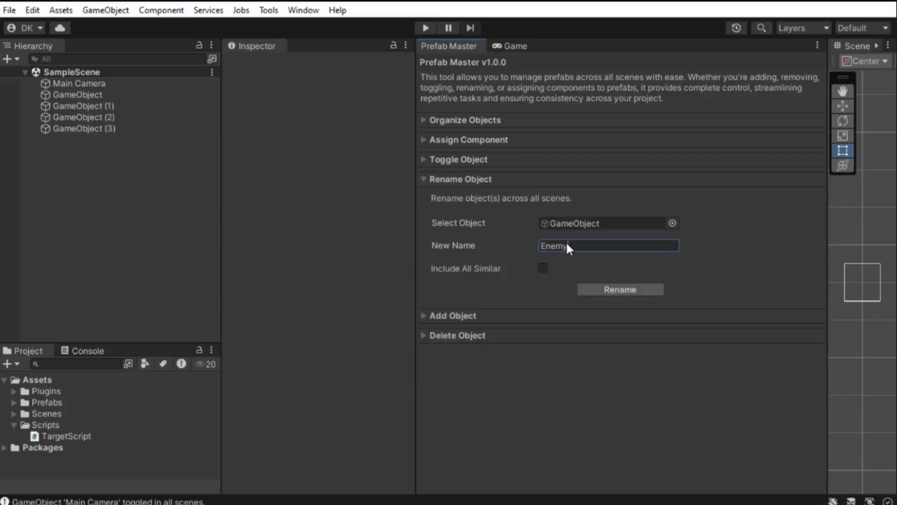
left_click(542, 268)
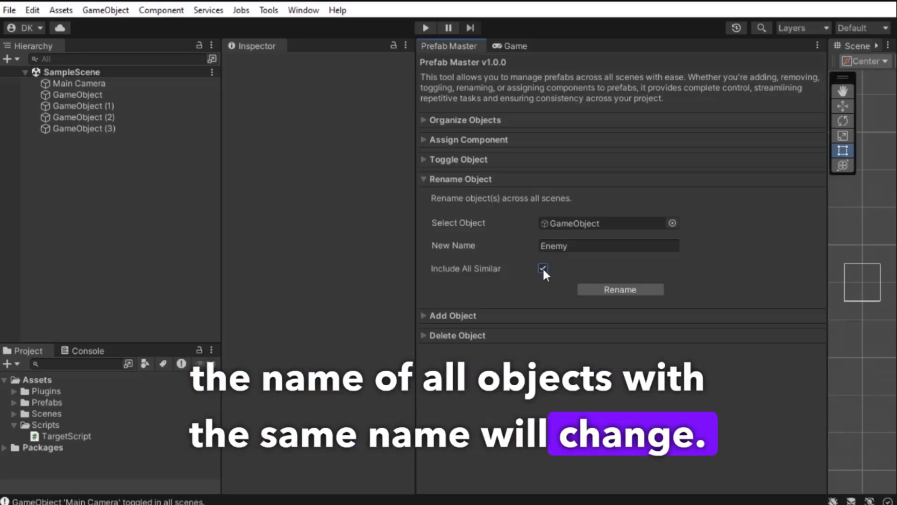
left_click(629, 290)
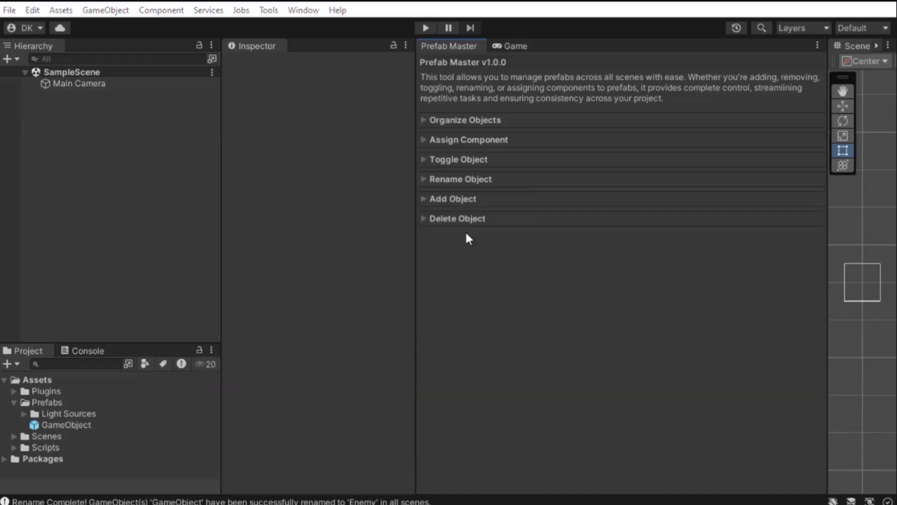
Add the GameObject prefab from the Prefabs folder to SampleScene with Add Object
left_click(464, 199)
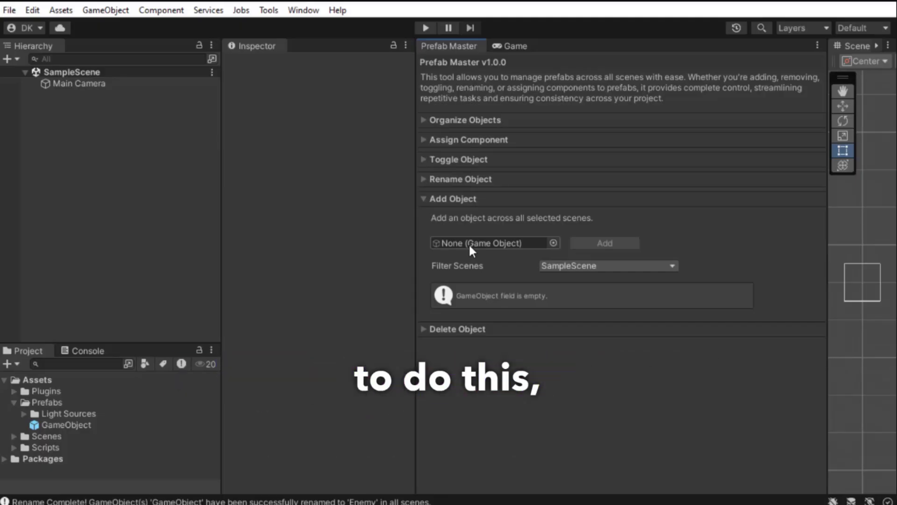
left_click_drag(67, 424, 319, 351)
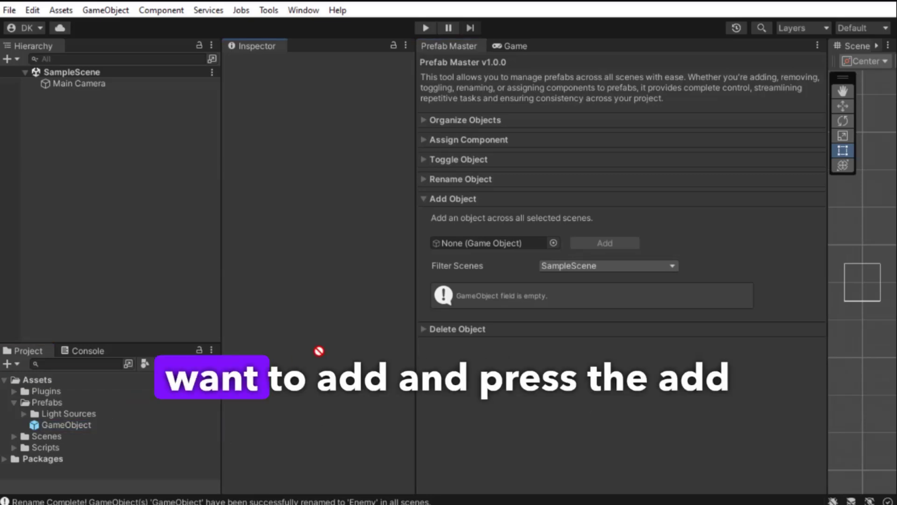
left_click_drag(493, 248, 502, 241)
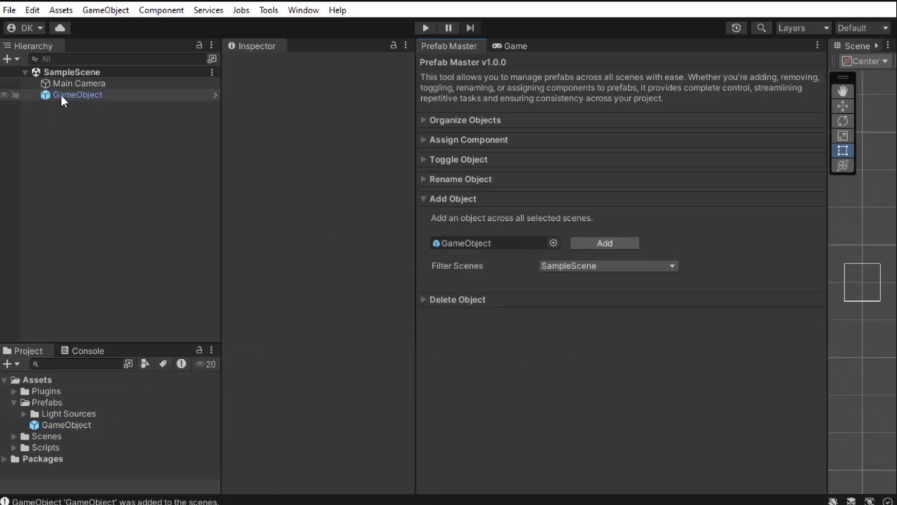
Expand the Delete Object section, duplicate the GameObject prefab instance three times in SampleScene, and save the scene
left_click(450, 297)
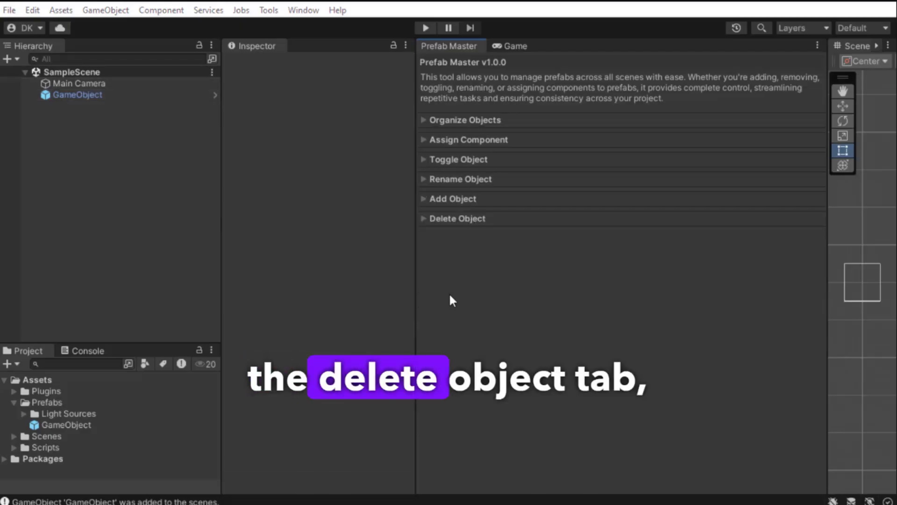
left_click(482, 219)
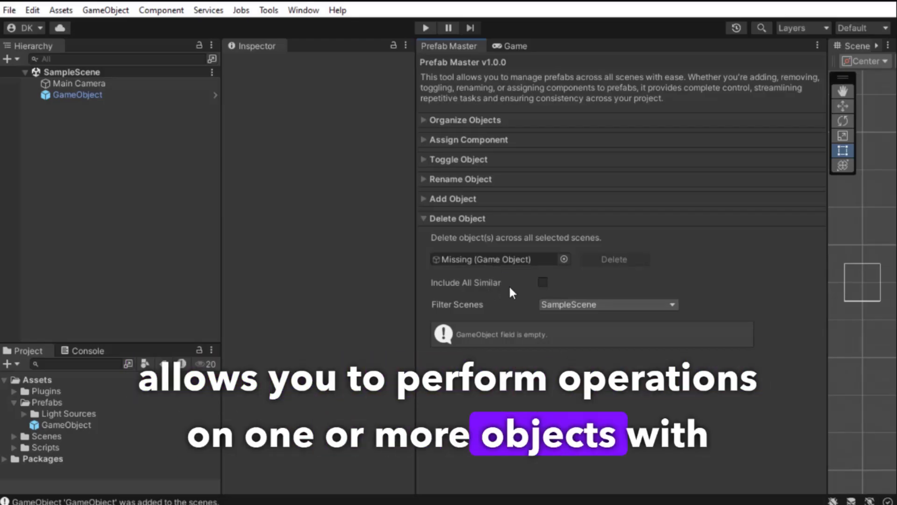
left_click(80, 95)
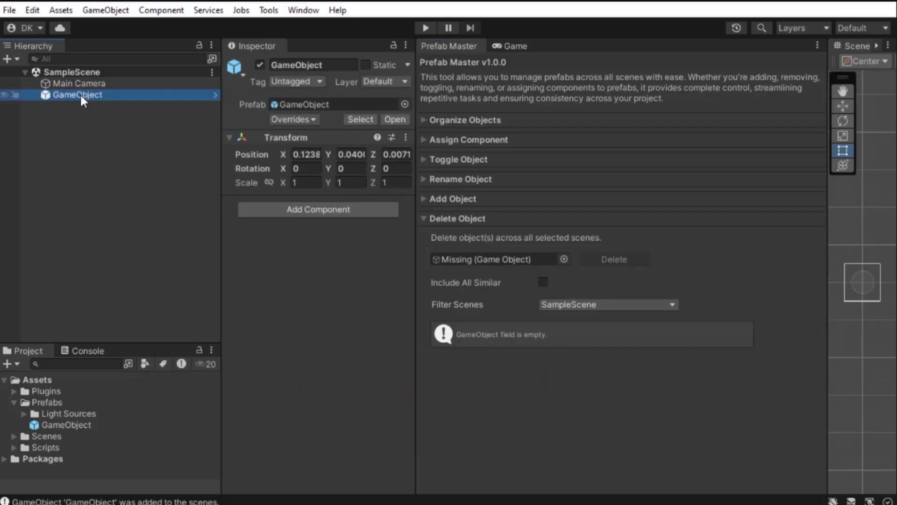
key("ctrl+d")
key("ctrl+d")
key("ctrl+d")
left_click(102, 148)
key("ctrl+s")
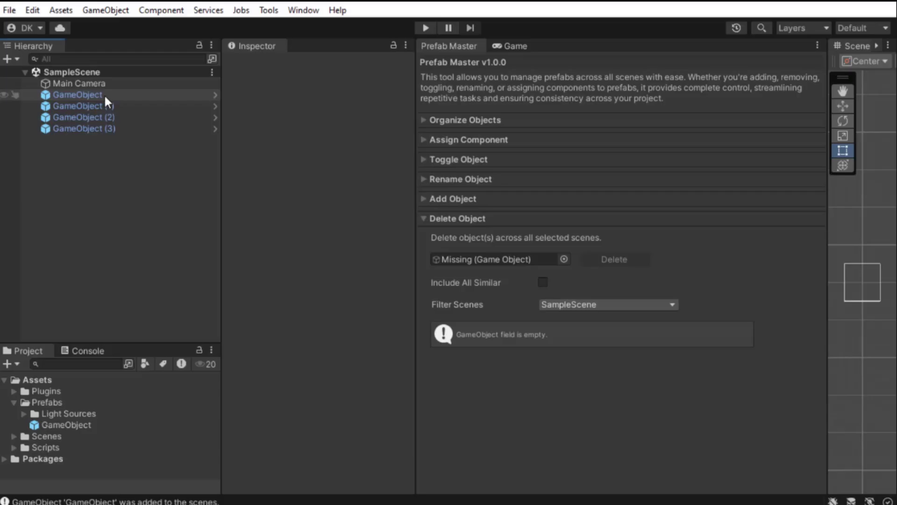
Delete GameObject and all its similarly named copies from SampleScene with Delete Object, enabling Include All Similar
left_click_drag(104, 94, 494, 257)
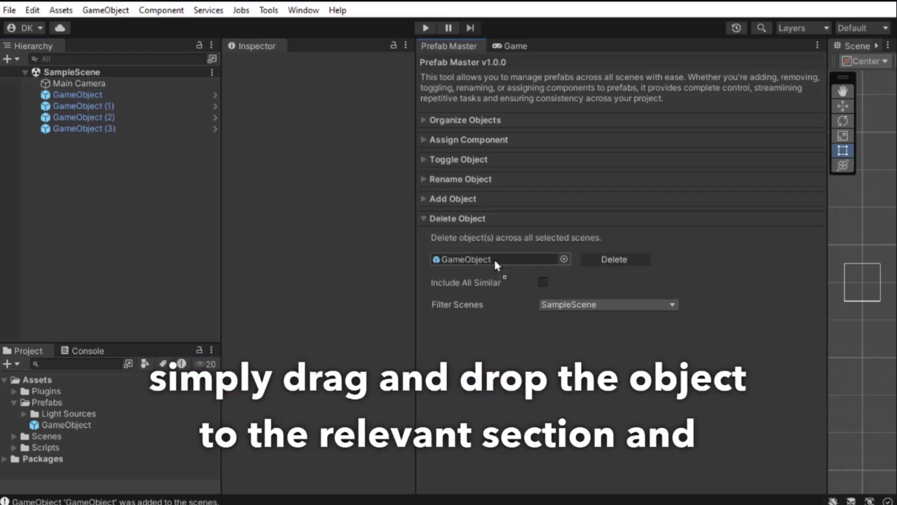
left_click(543, 282)
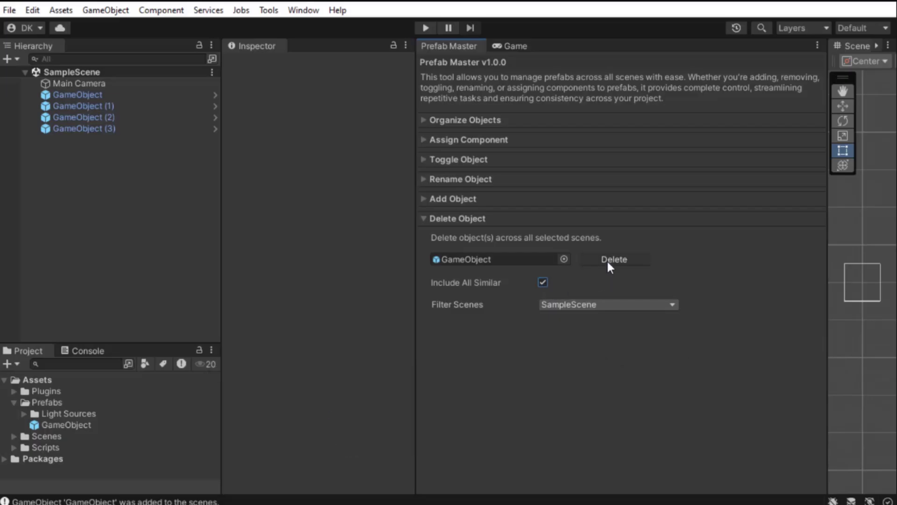
left_click(612, 260)
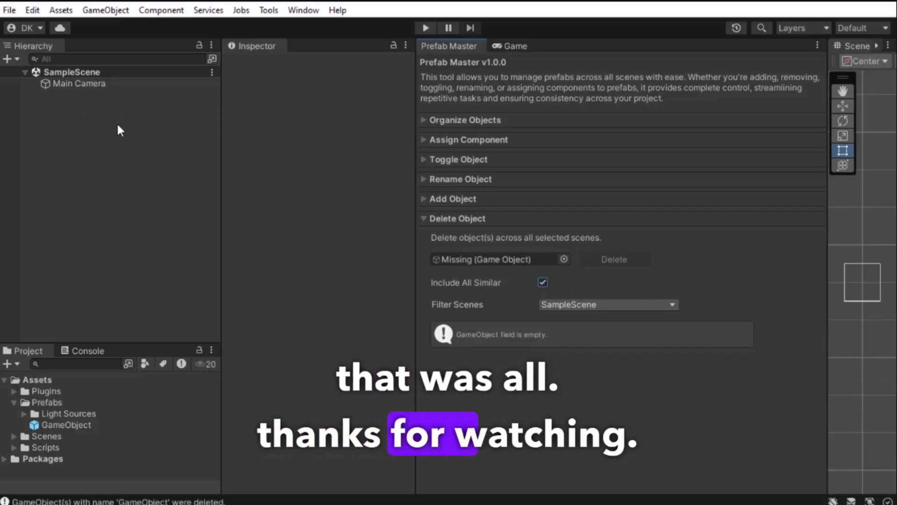